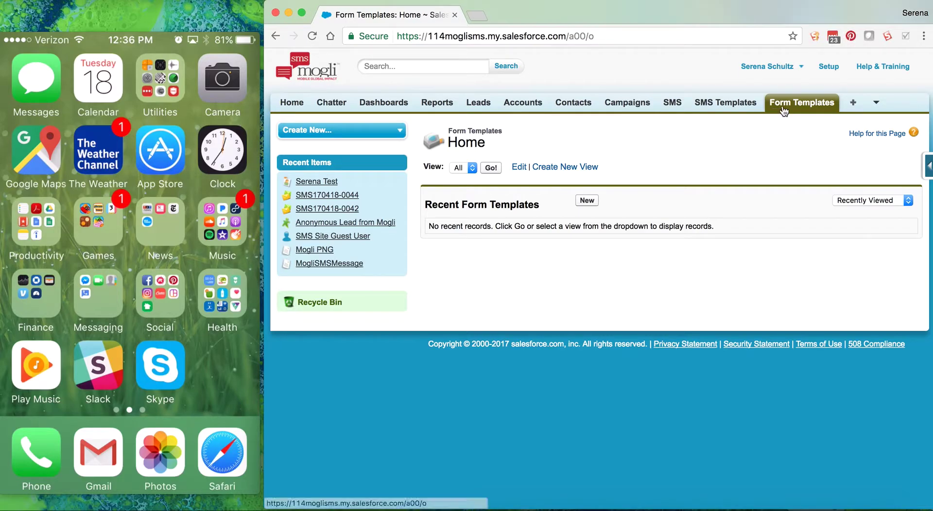
# Create and save a new form template named "Tea or Coffee" with the status Draft
pyautogui.click(783, 107)
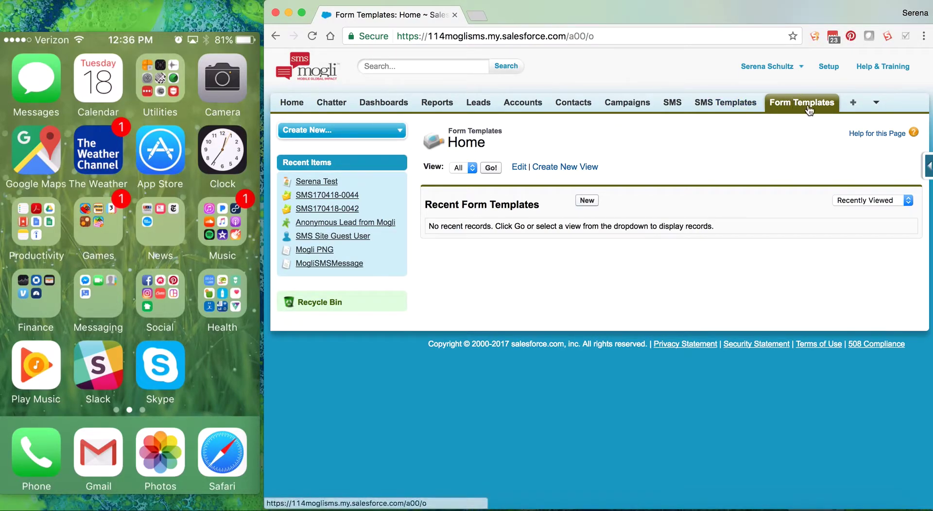
pyautogui.click(587, 201)
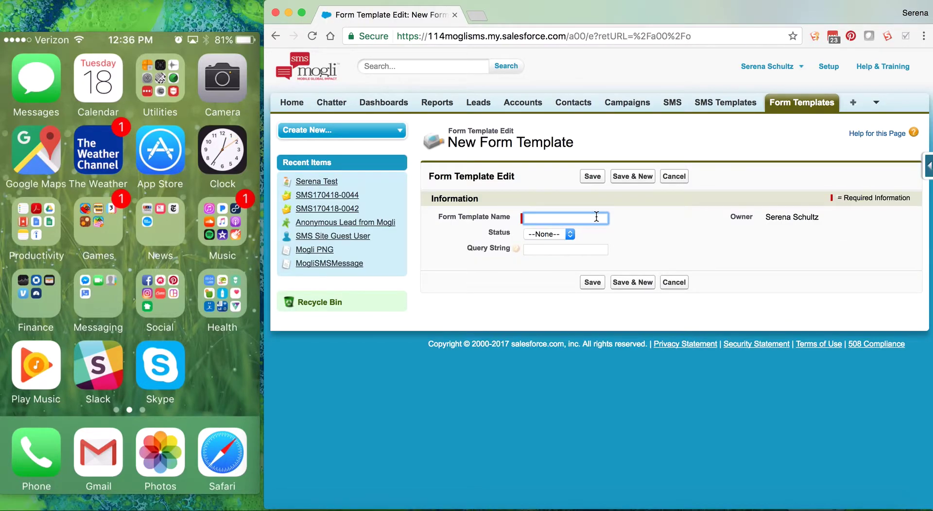
pyautogui.write('Tea or Coffee')
pyautogui.click(569, 235)
pyautogui.click(558, 244)
pyautogui.click(593, 283)
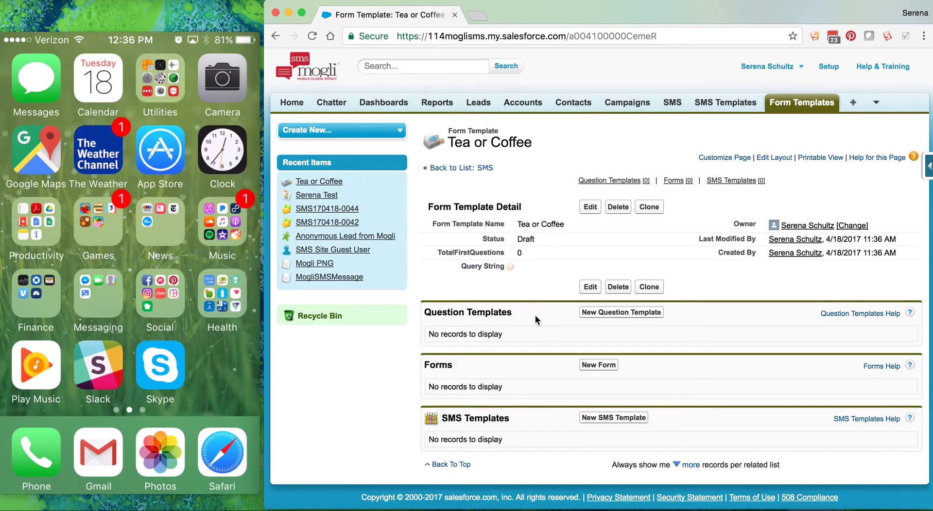
# Add a question template "3. Thank You" to the form with the message "Thanks for your response!" and save it, continuing with another new question
pyautogui.click(609, 314)
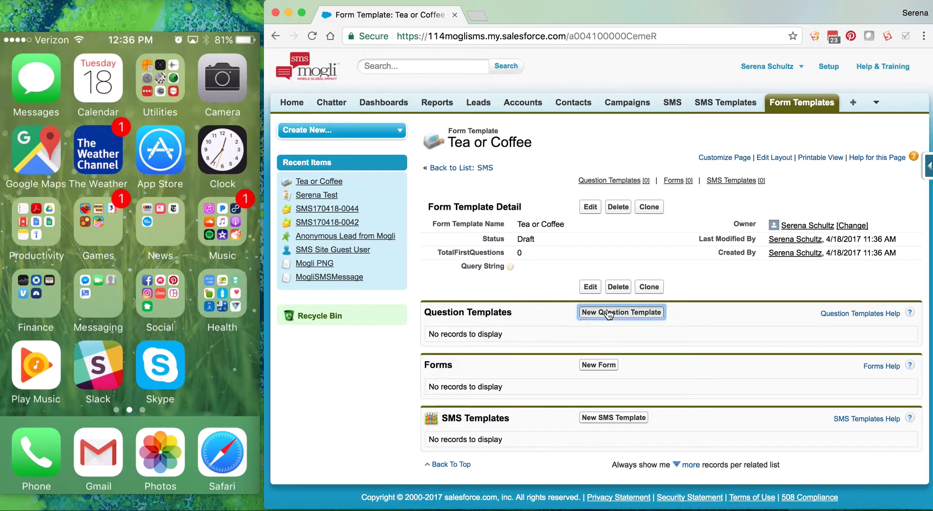
pyautogui.write('3. Thank You')
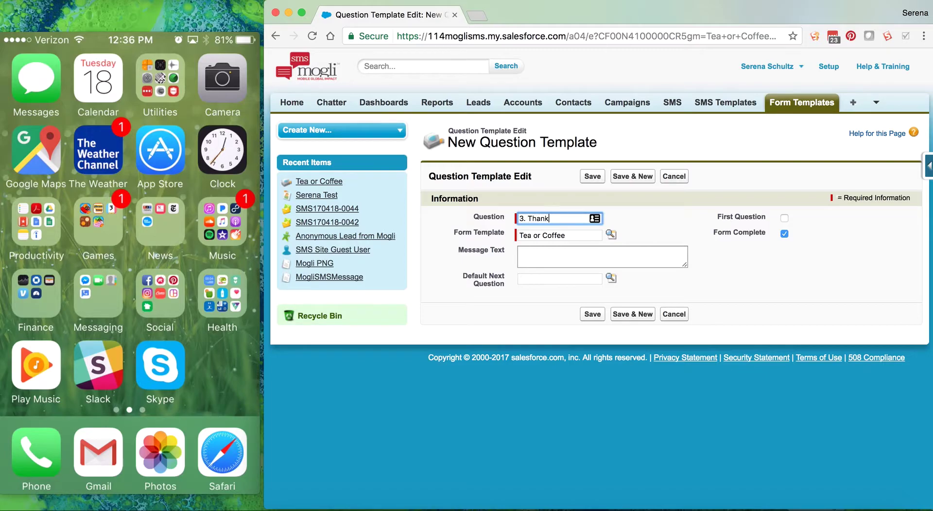
pyautogui.click(560, 251)
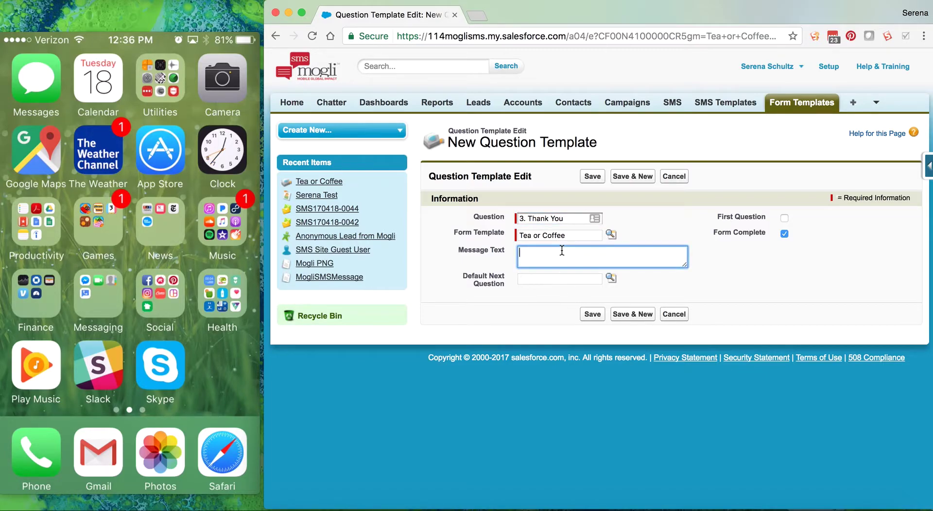
pyautogui.write('Thanks for your response!')
pyautogui.click(642, 316)
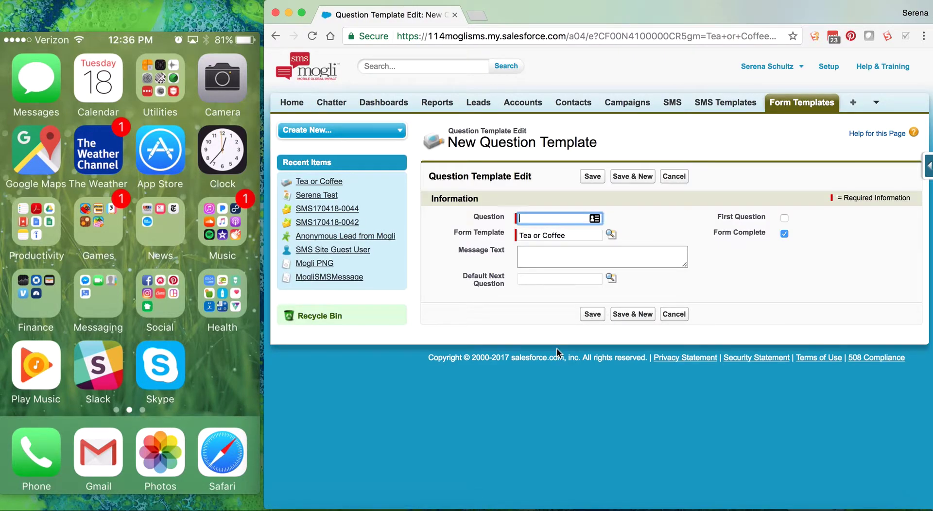
# Name the new question "2.2 Default Question" and enter the message text "Please respond with either the word TEA or COFFEE"
pyautogui.write('2.2 Default Question')
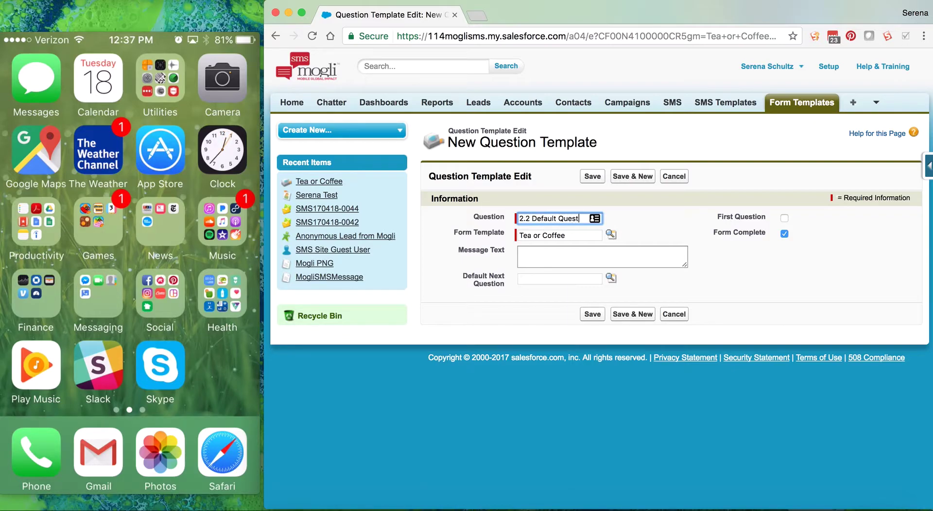
pyautogui.click(557, 257)
pyautogui.write('Please')
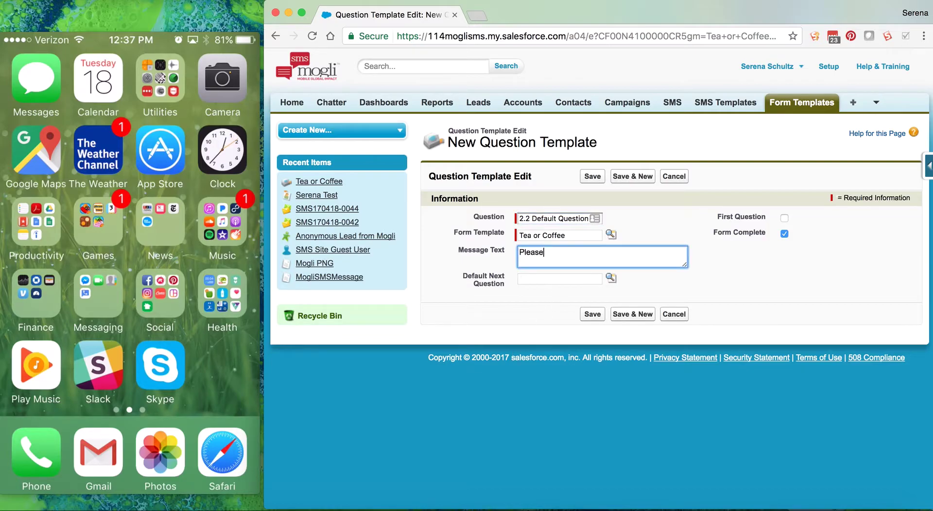
pyautogui.write(' respond with either the word TE')
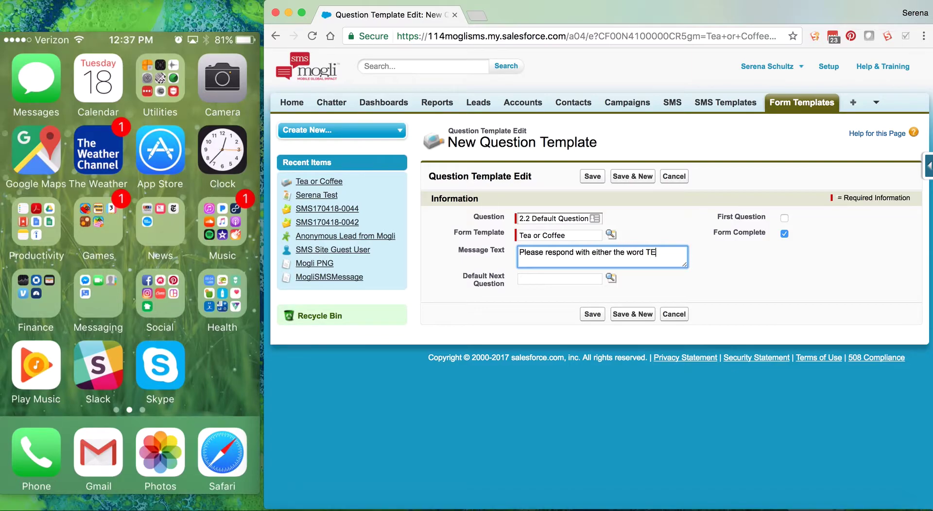
pyautogui.write('A or COFFEE')
# Turn off Form Complete, set the default next question to 3. Thank You, and save, continuing with another new question
pyautogui.click(784, 237)
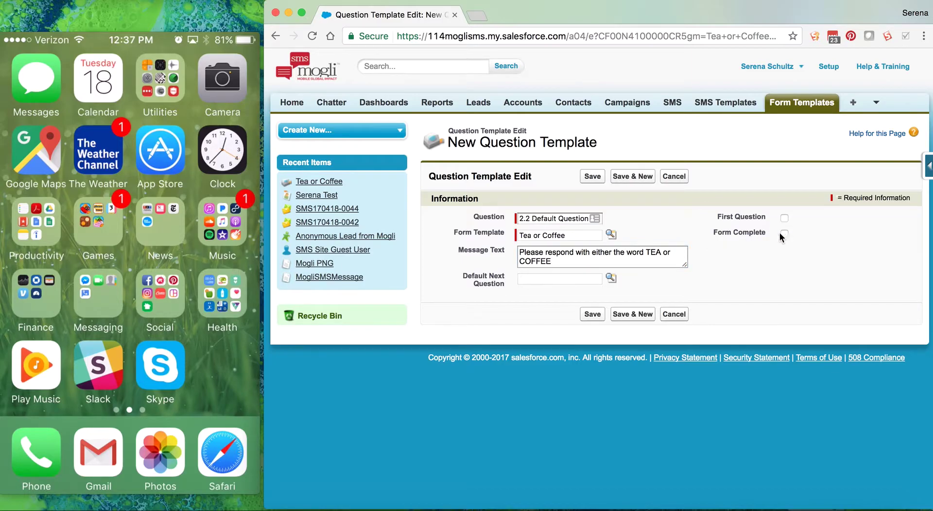
pyautogui.click(611, 279)
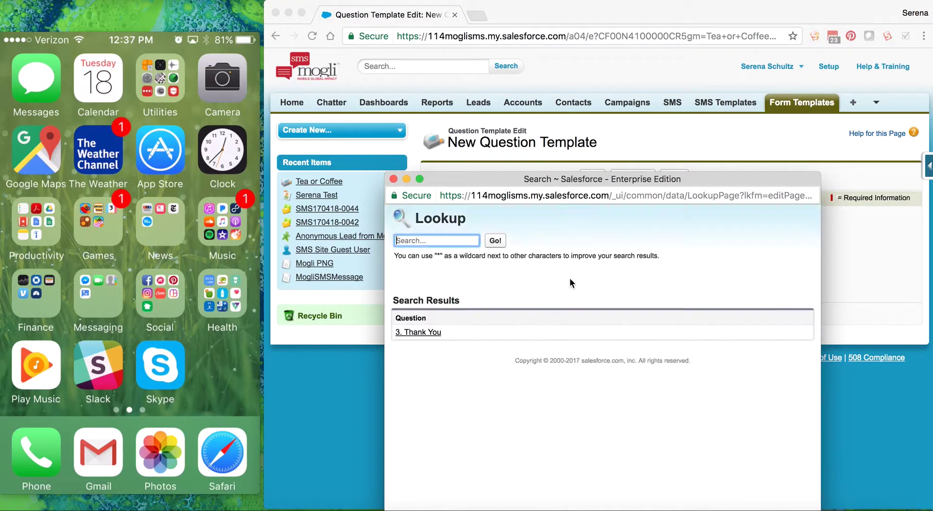
pyautogui.click(426, 332)
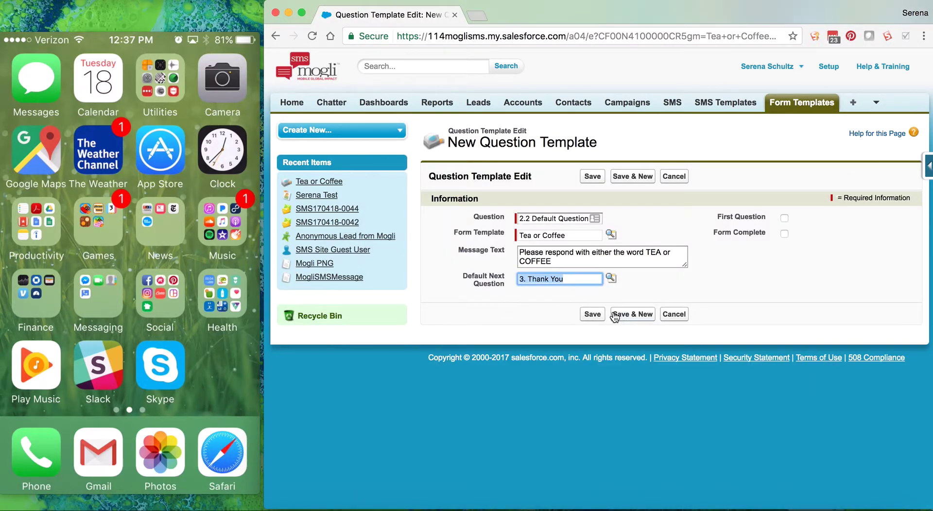
pyautogui.click(633, 314)
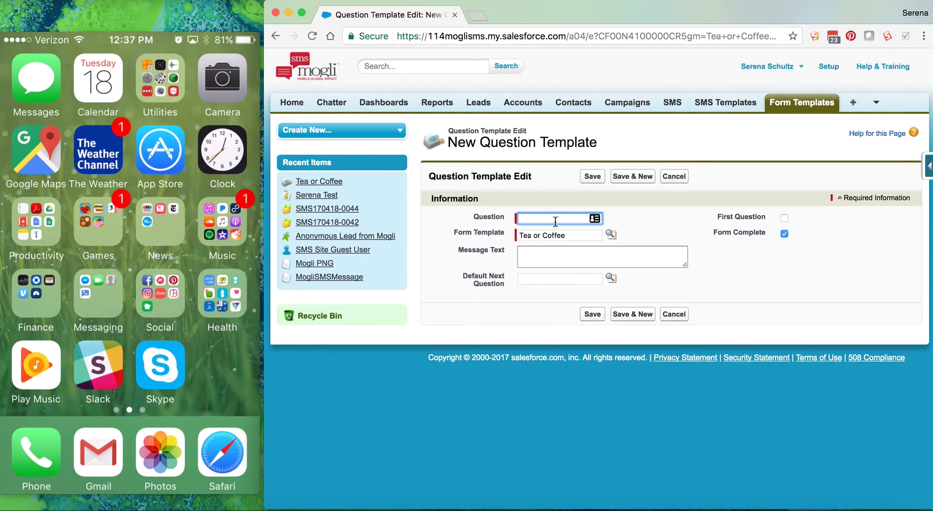
# Create the question "2.1 Drink Coffee" with the message "Coffee is the best!" and save it, continuing with another new question
pyautogui.write('2.1 Drink Coffee')
pyautogui.click(540, 260)
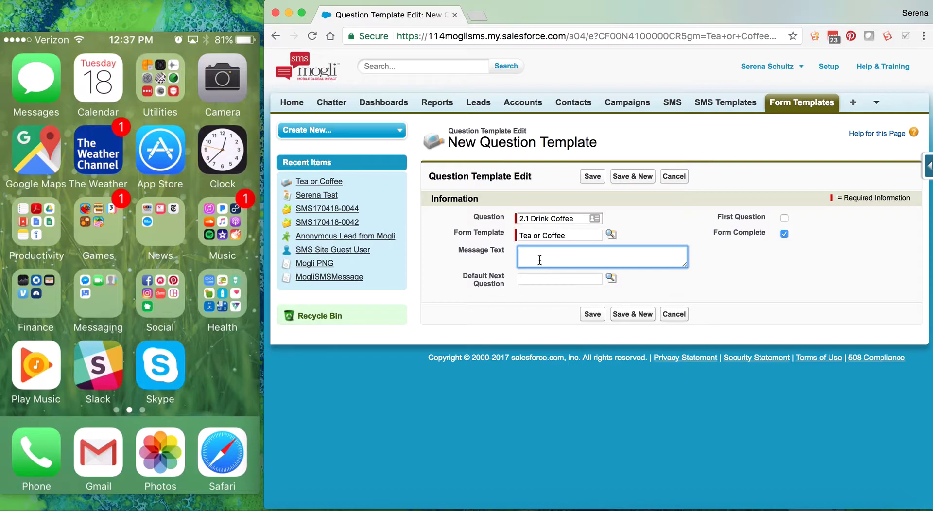
pyautogui.write('Coffee is the best!')
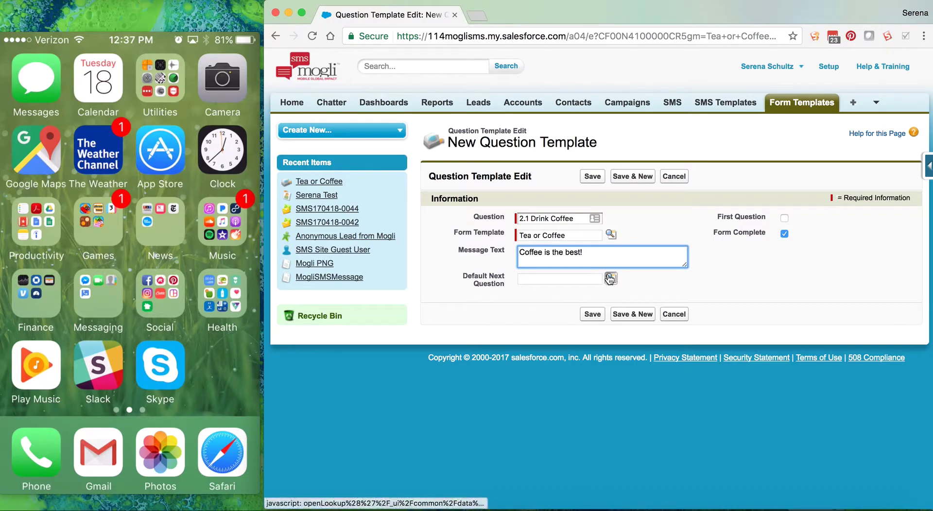
pyautogui.click(629, 315)
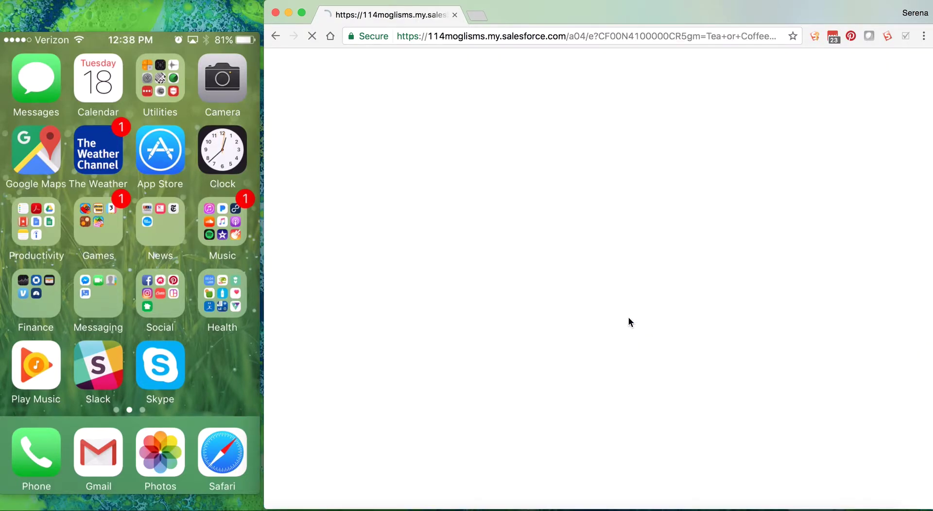
# Create the question "2.0 Drink Tea" with the message "Tea is the best!" and save it, continuing with another new question
pyautogui.write('2')
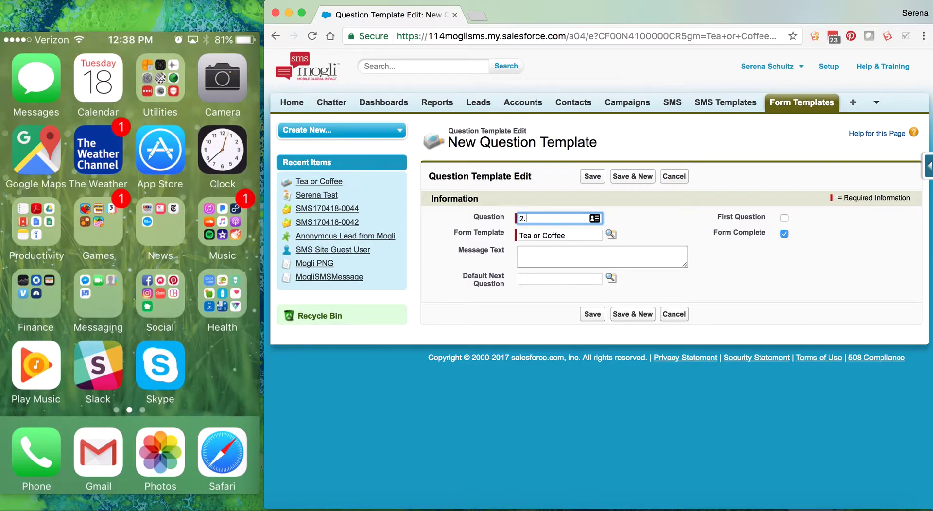
pyautogui.write('.0 Drink Tea')
pyautogui.click(548, 258)
pyautogui.write('Tea is the best!')
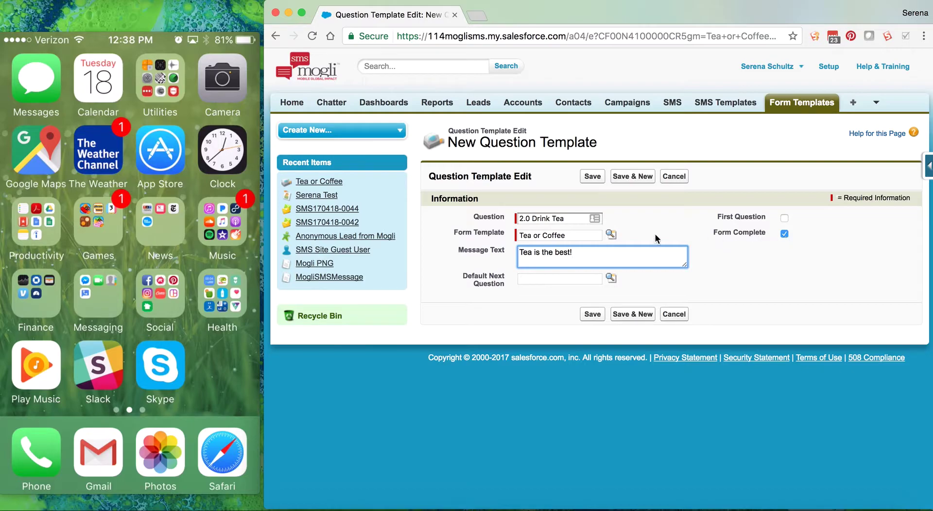
pyautogui.click(617, 315)
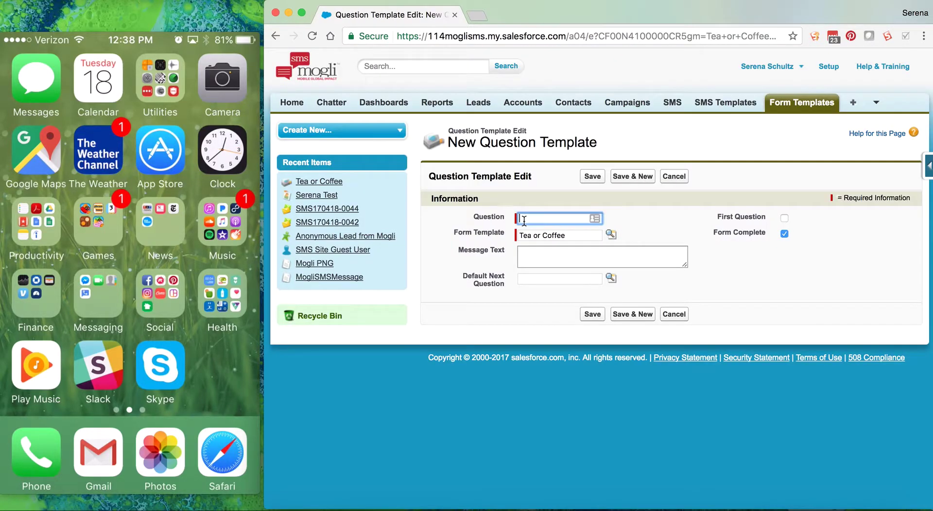
# Name the question "1.0 Coffee or Tea", enter "Do you drink tea or coffee? Respond with TEA or COFFEE." and mark it First Question, not Form Complete
pyautogui.write('1.0 Coffee or Tea')
pyautogui.click(525, 257)
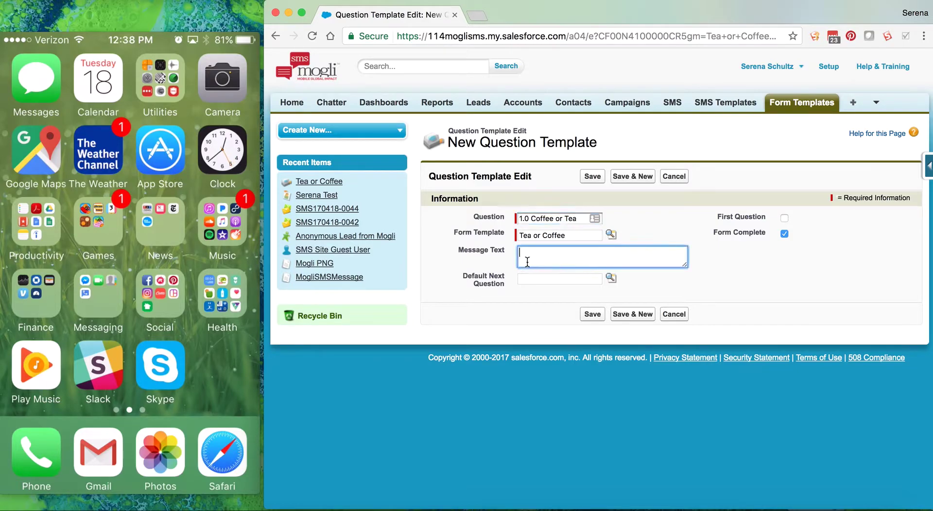
pyautogui.write('Do you drink tea or coffe?')
pyautogui.press('BackSpace')
pyautogui.press('BackSpace')
pyautogui.write('e')
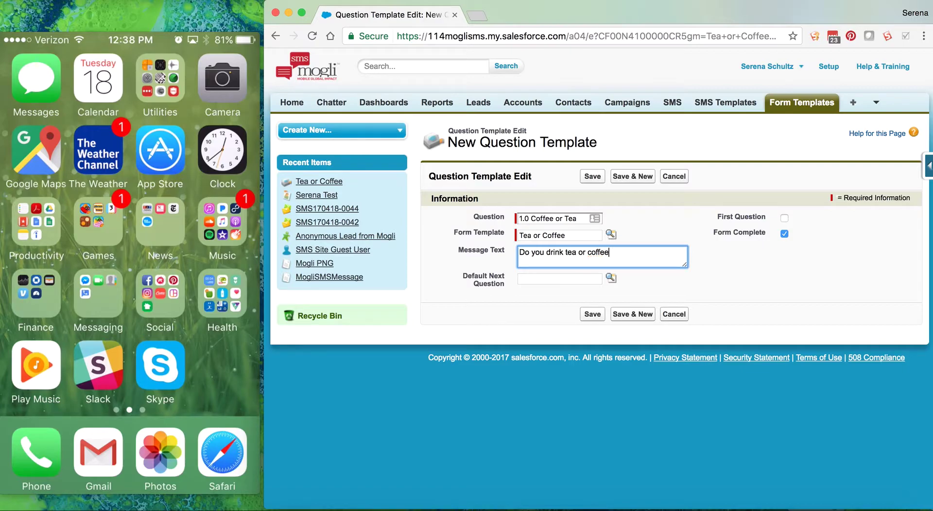
pyautogui.write('? Respond with TEA or COFFEE')
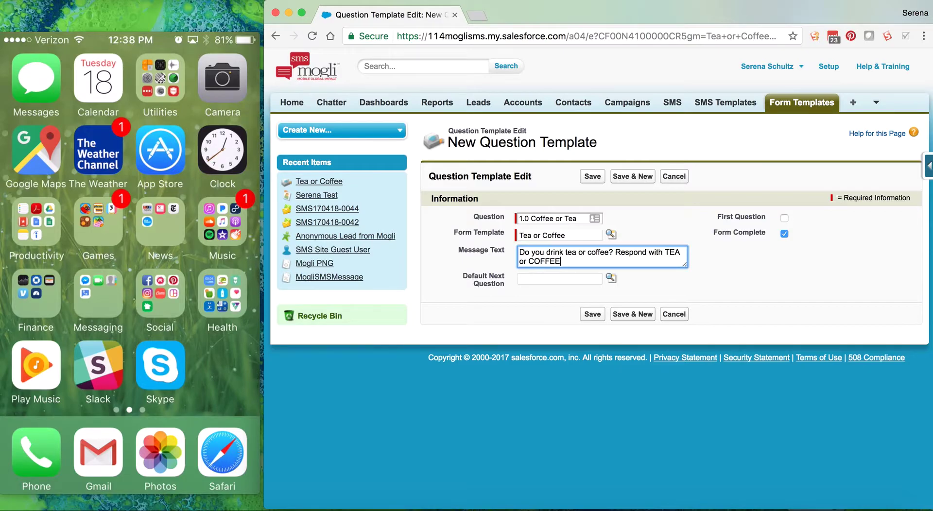
pyautogui.click(785, 216)
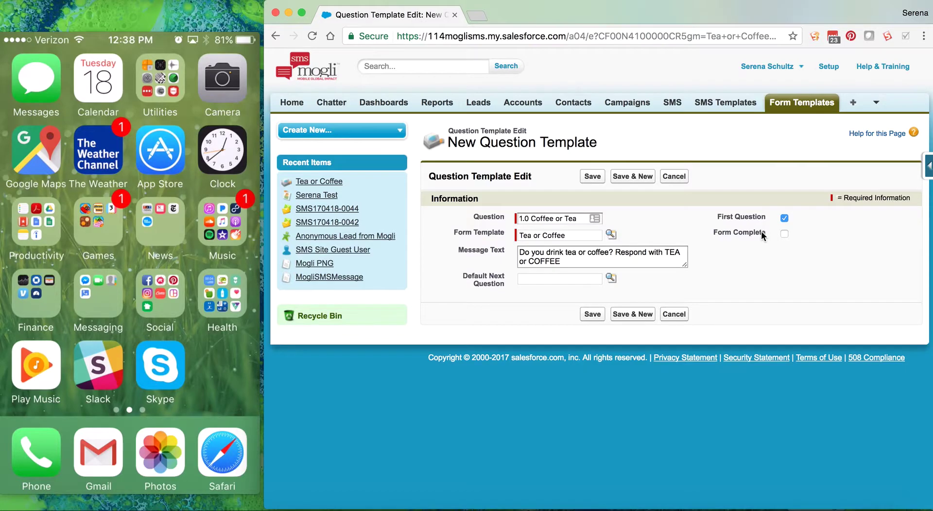
pyautogui.click(587, 260)
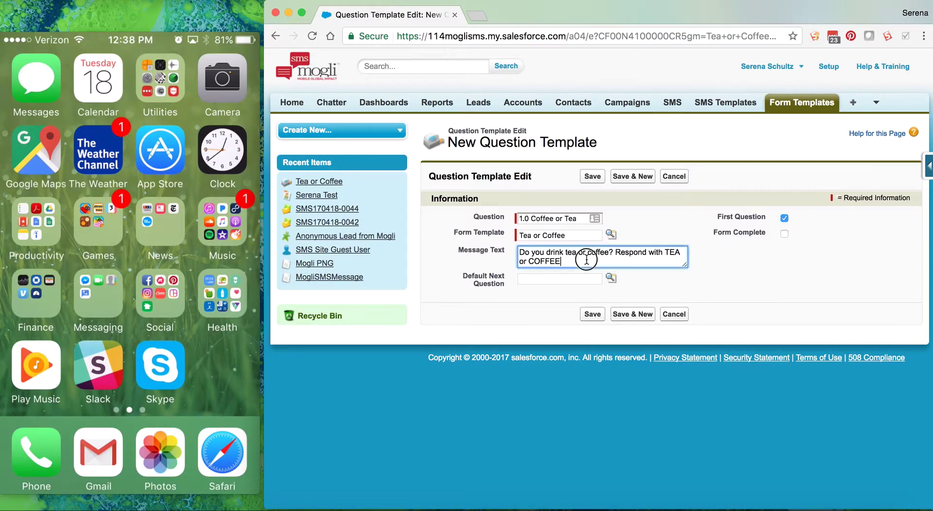
pyautogui.write('.')
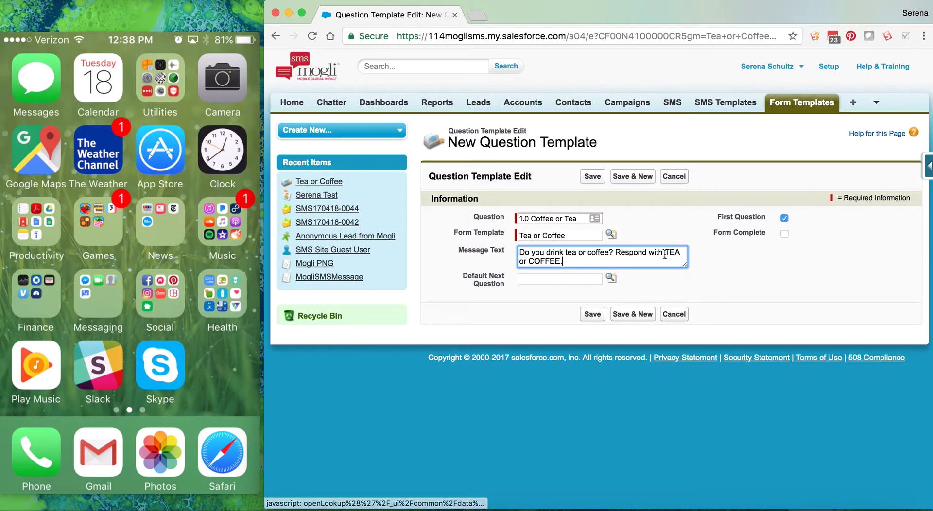
# Set the default next question to 2.2 Default Question and save the 1.0 Coffee or Tea question
pyautogui.click(612, 279)
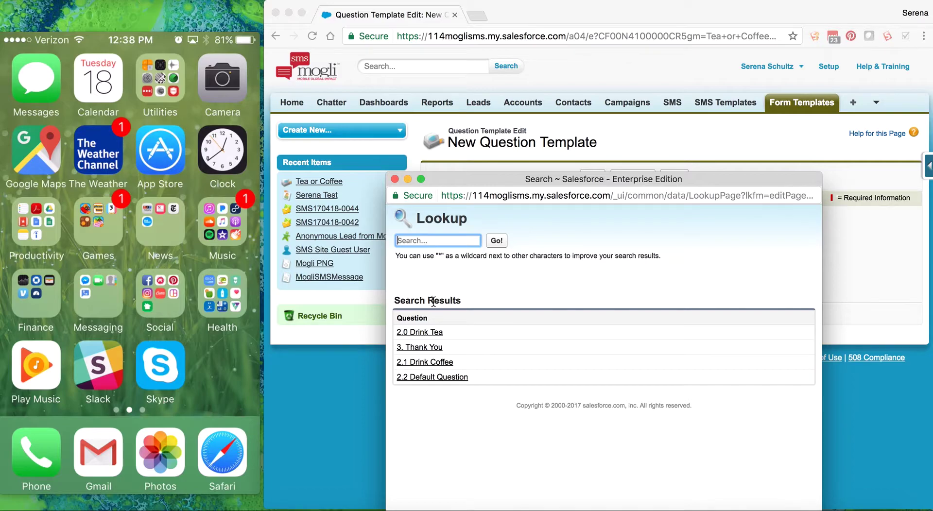
pyautogui.click(426, 378)
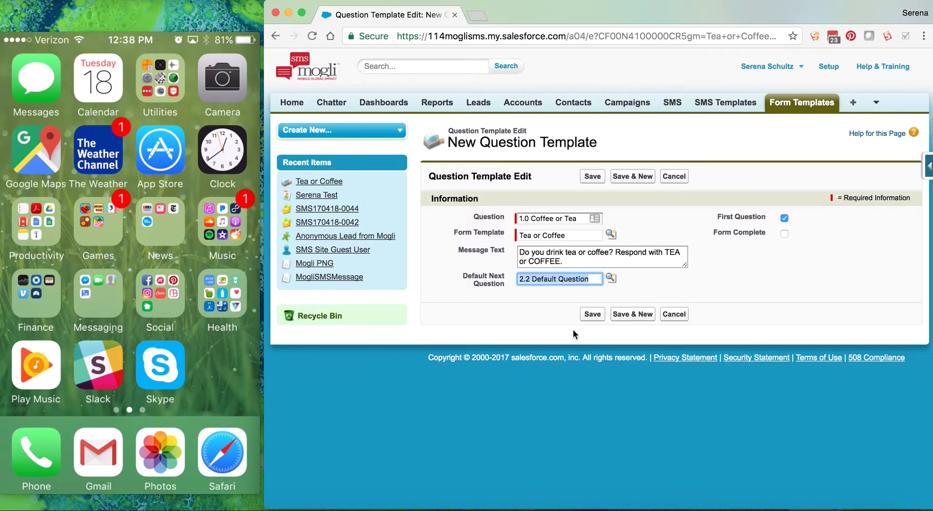
pyautogui.click(593, 315)
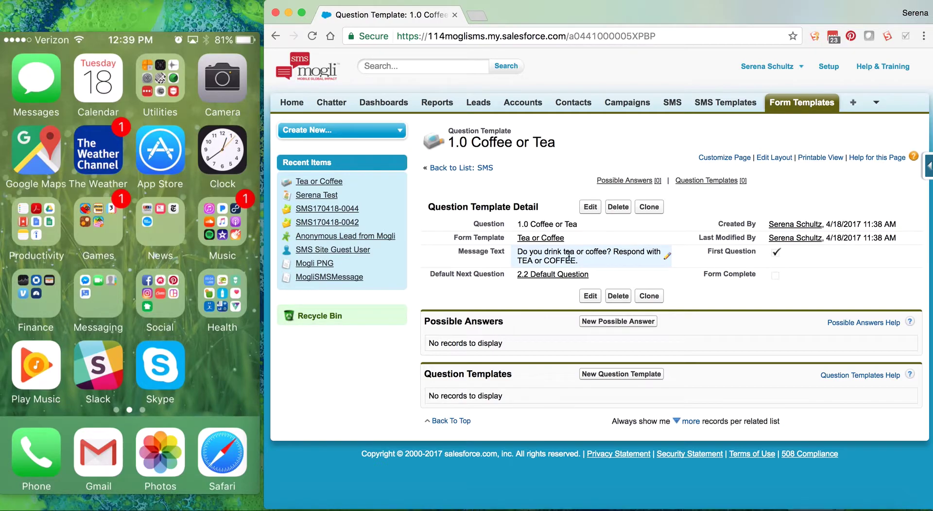
# Add a possible answer to question 1.0 Coffee or Tea with the text "coffee:::black coffee:::cafe au lait:::mocha:::java:::cofee:::coffe"
pyautogui.click(538, 239)
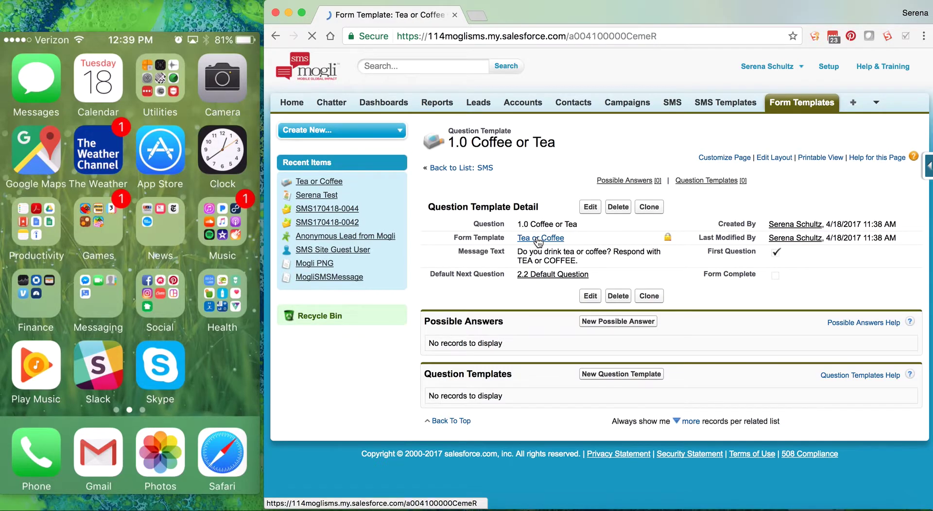
pyautogui.scroll(-2, 506, 317)
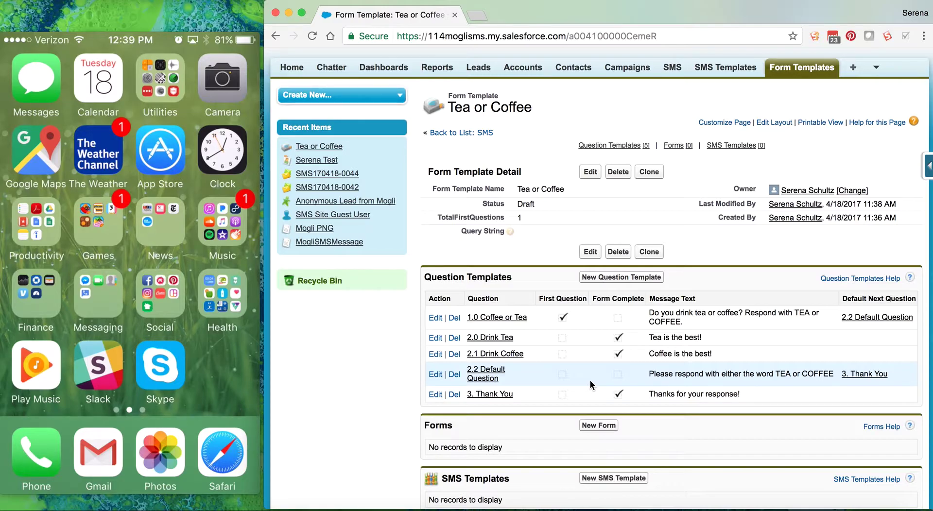
pyautogui.click(500, 321)
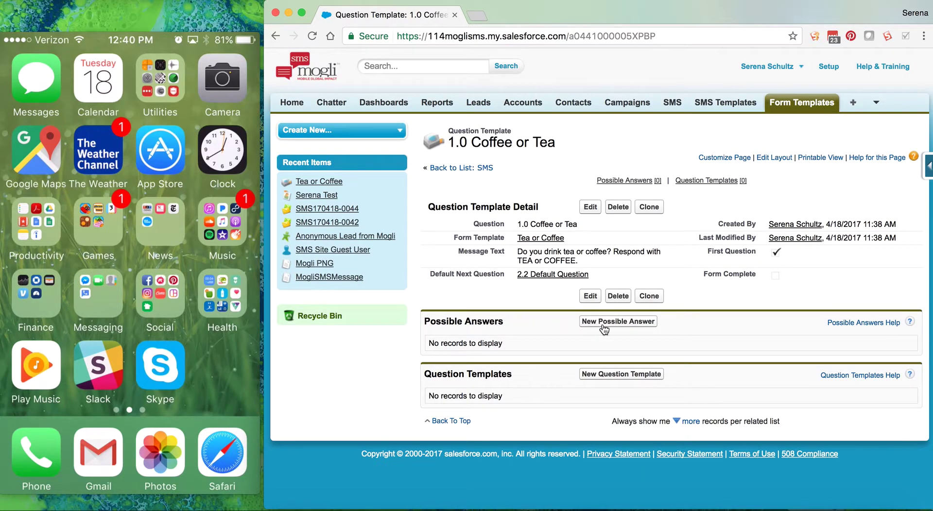
pyautogui.click(610, 327)
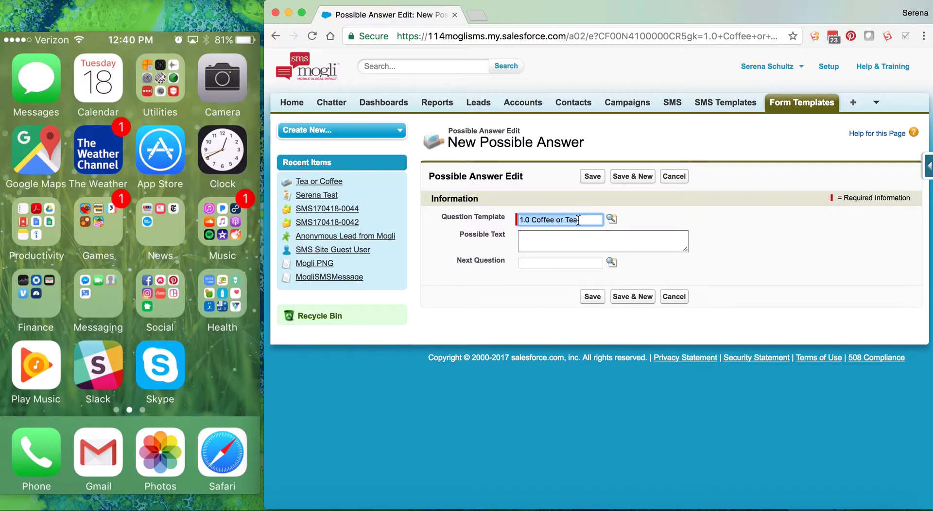
pyautogui.click(540, 238)
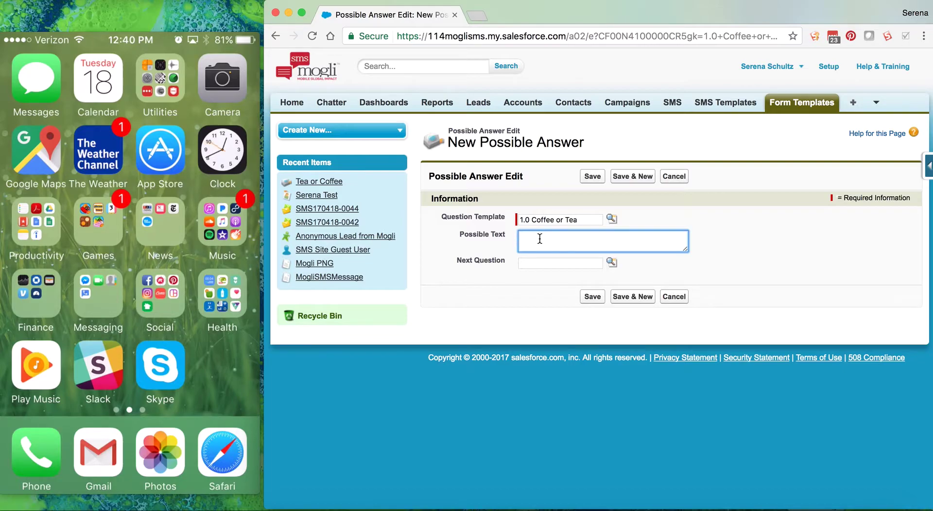
pyautogui.write('coffee:::black coffee:::cafe au lait:::')
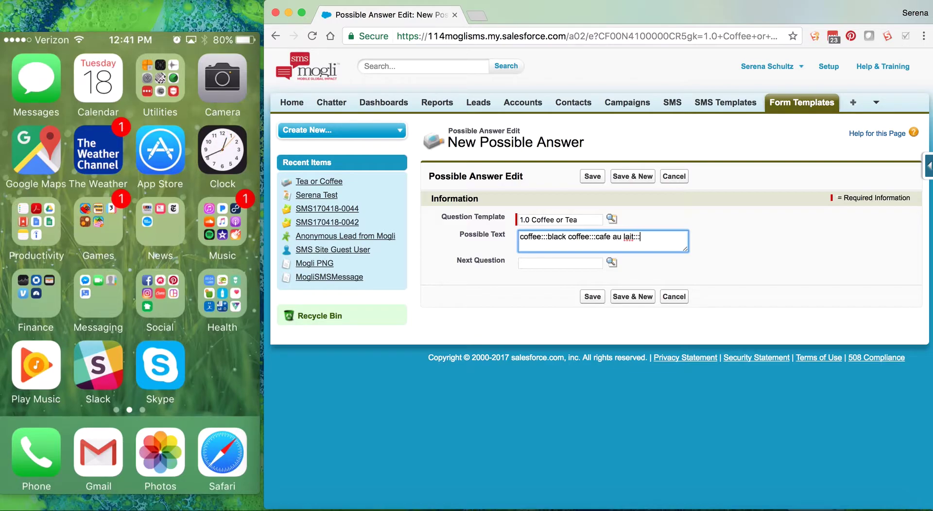
pyautogui.write('mocha:::java:::')
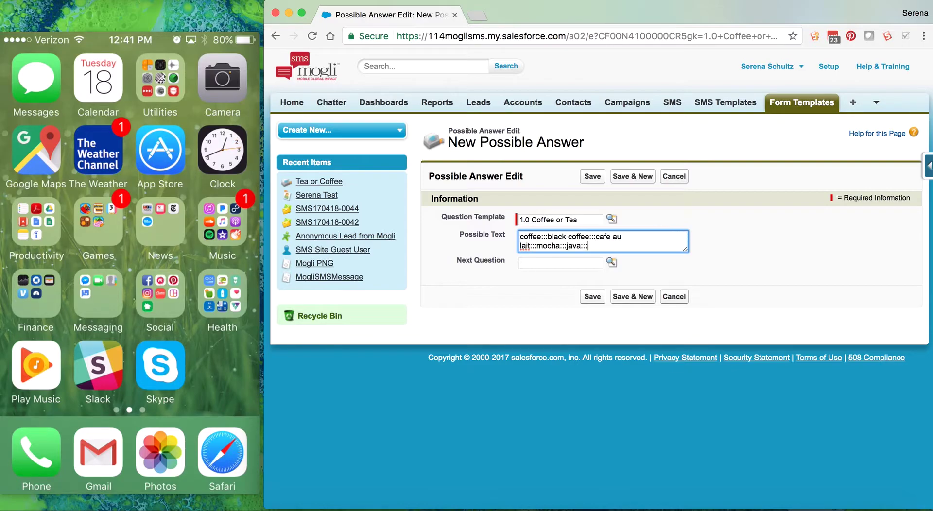
pyautogui.write('cofee:::coffe')
# Set the coffee answer's next question to 2.1 Drink Coffee and save it, continuing with another new possible answer
pyautogui.click(611, 262)
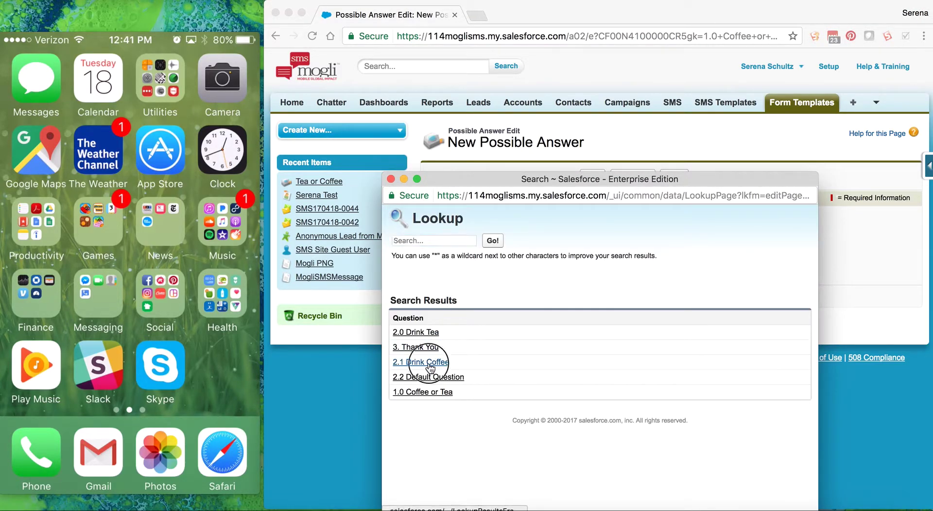
pyautogui.click(421, 362)
pyautogui.click(627, 296)
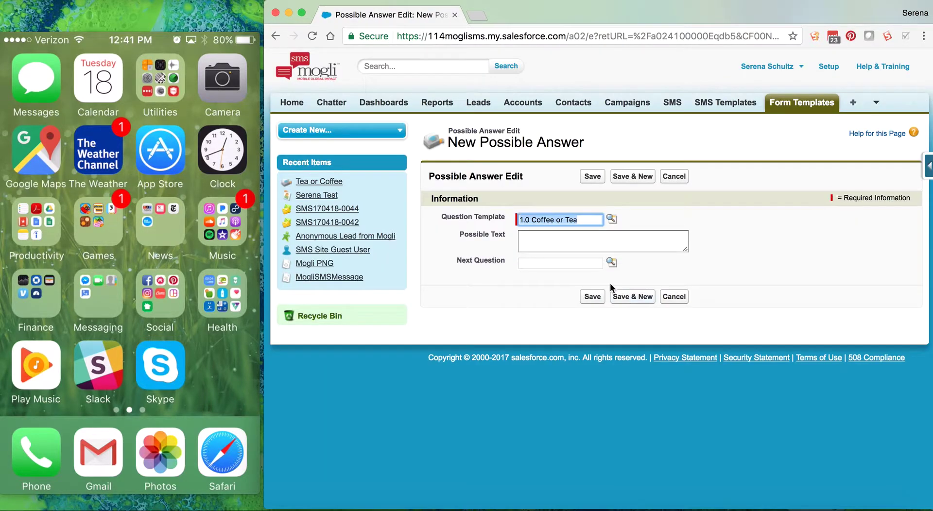
# Enter the possible text "tea:::green tea:::black tea:::herbal tea:::tee:::taa", set the next question to 2.0 Drink Tea and save the answer
pyautogui.click(575, 239)
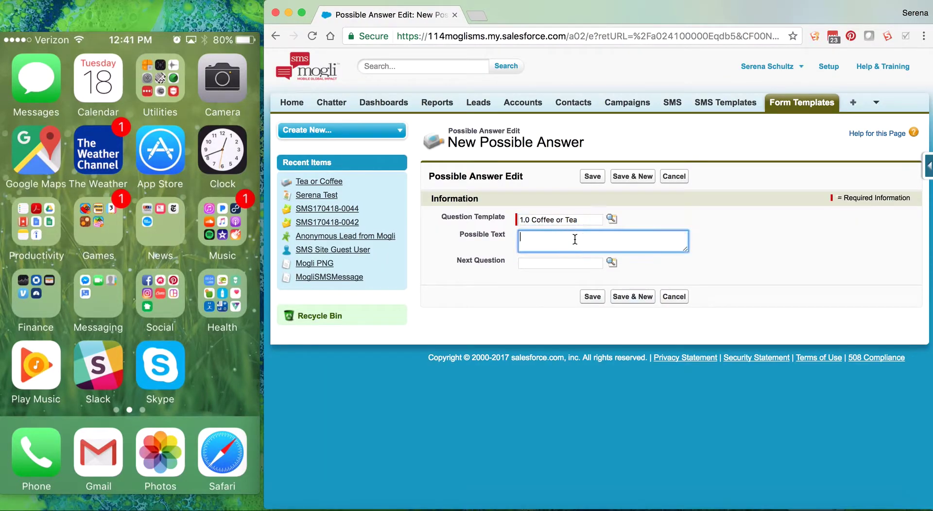
pyautogui.write('tea:::green tea:::black tea:::herbal t')
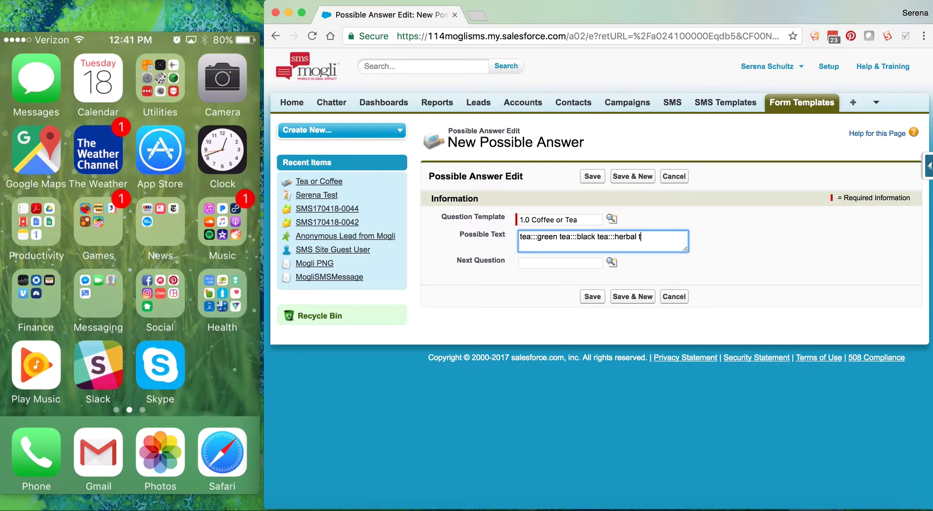
pyautogui.write('ea:::tee:::taa')
pyautogui.click(612, 262)
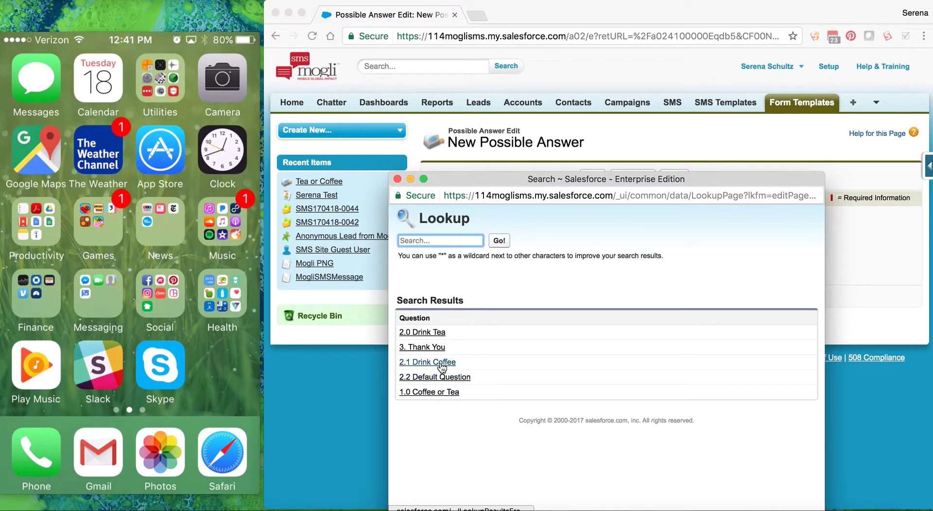
pyautogui.click(428, 333)
pyautogui.click(597, 298)
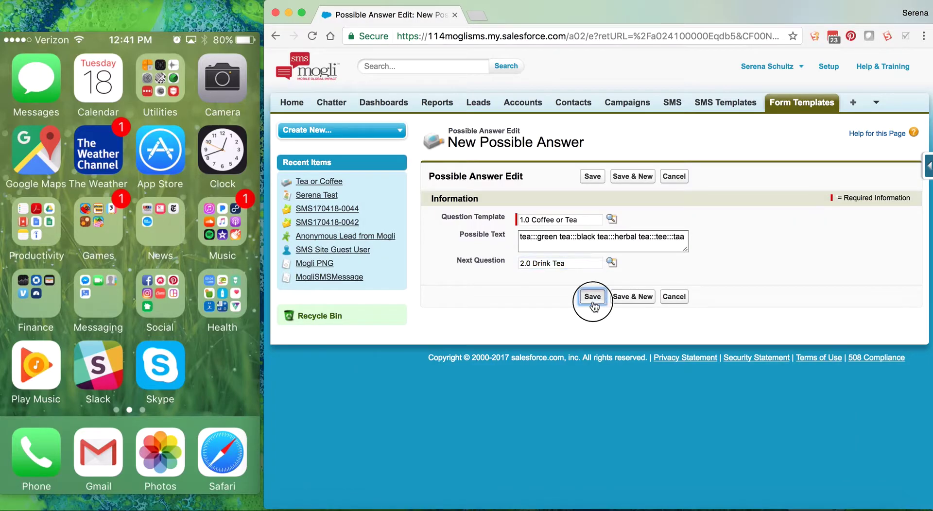
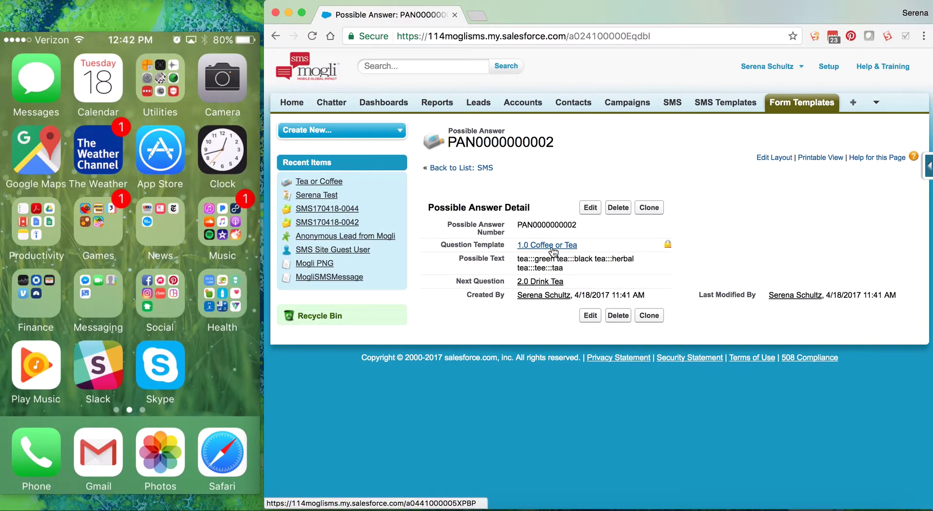
# Open the Tea or Coffee form template in a separate tab from question 1.0 and start a new possible answer for 2.2 Default Question
pyautogui.click(552, 249)
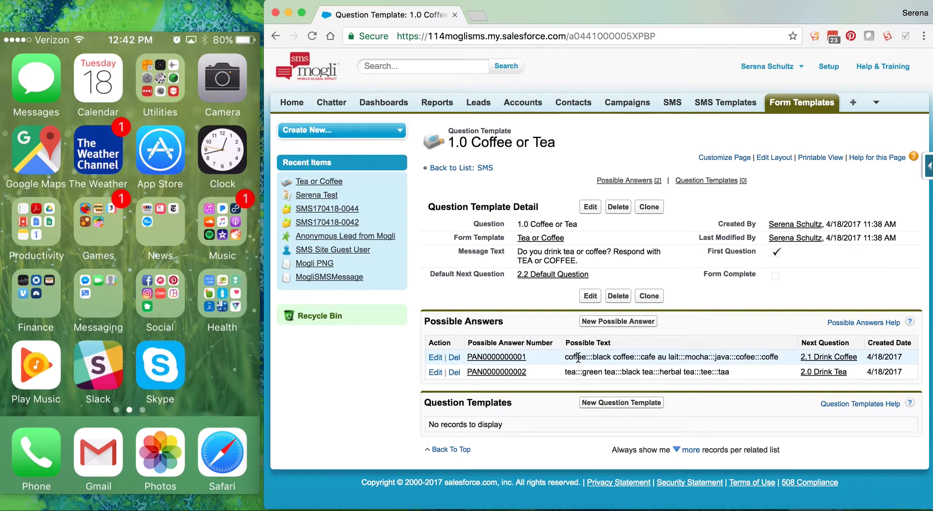
pyautogui.rightClick(549, 239)
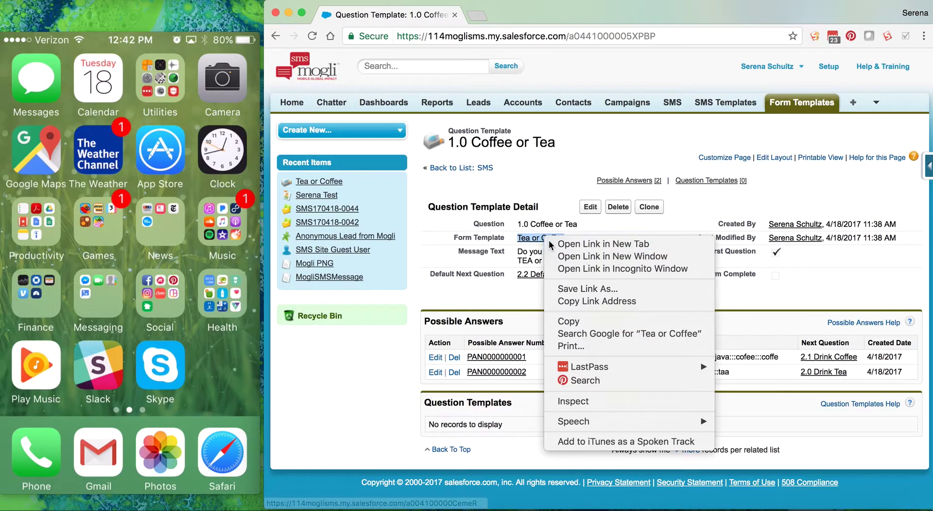
pyautogui.click(558, 244)
pyautogui.click(533, 15)
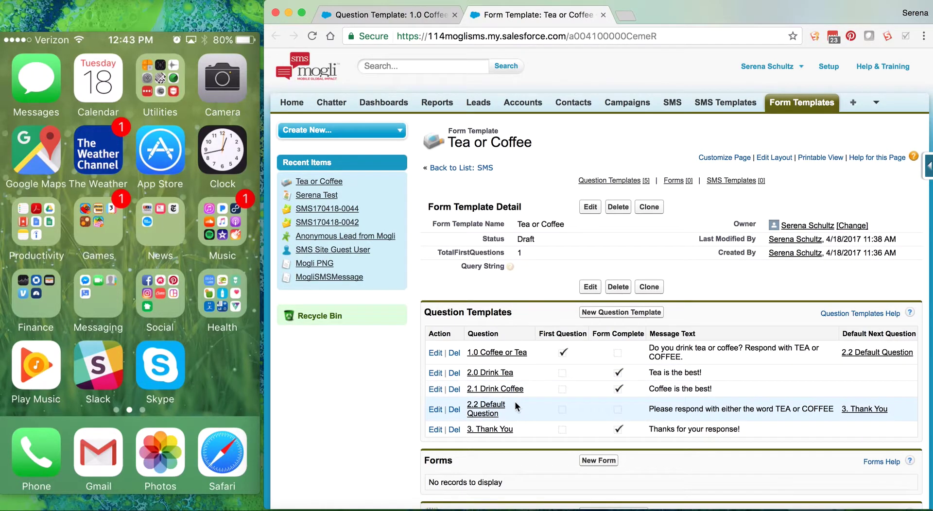
pyautogui.click(484, 413)
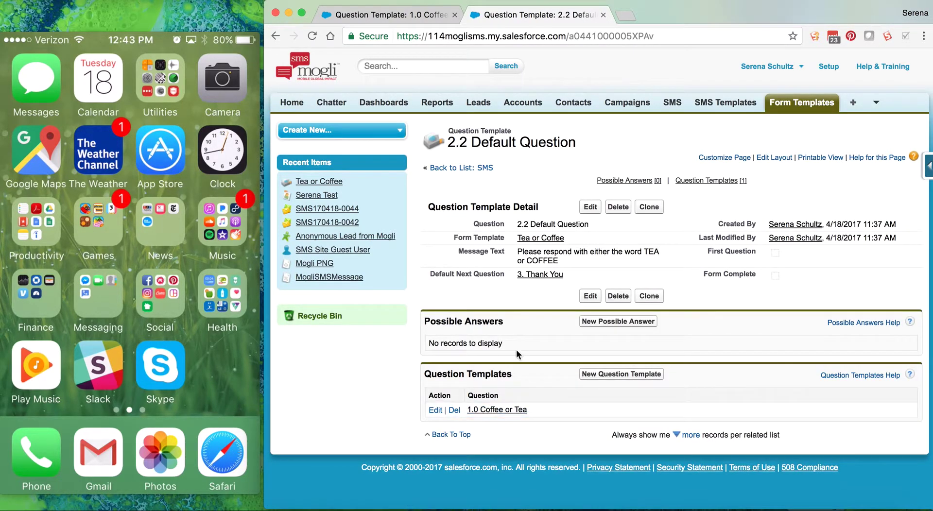
pyautogui.click(613, 322)
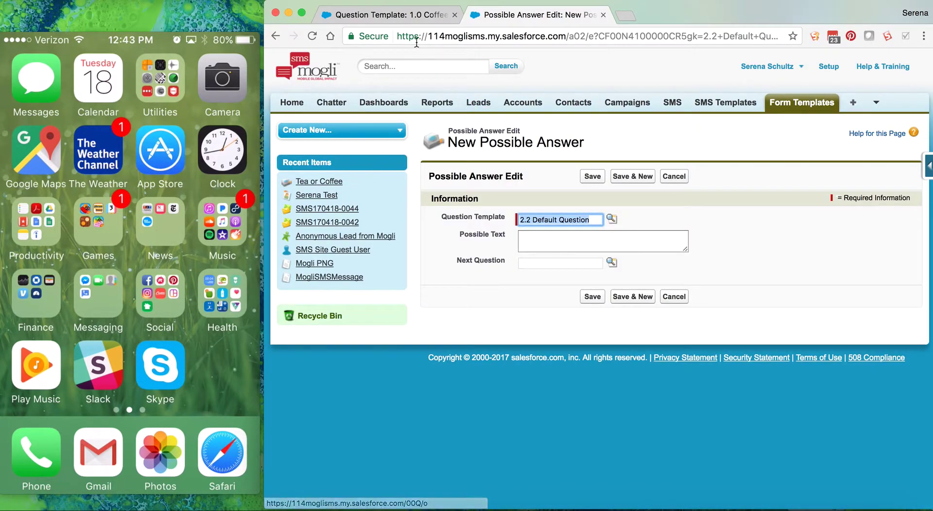
# Copy question 1.0's coffee answer text into the 2.2 Default Question answer, set next question 2.1 Drink Coffee, and save, continuing with a new answer
pyautogui.click(405, 17)
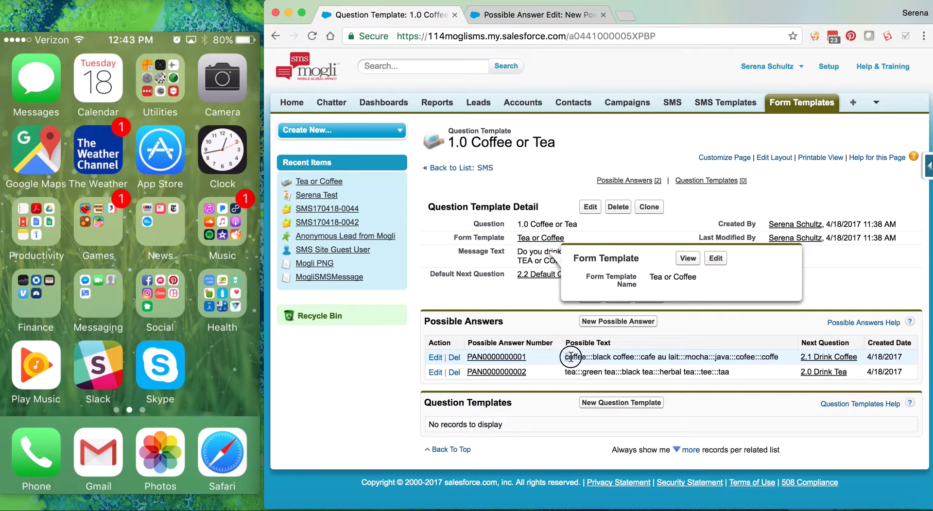
pyautogui.moveTo(571, 357); pyautogui.dragTo(777, 356)
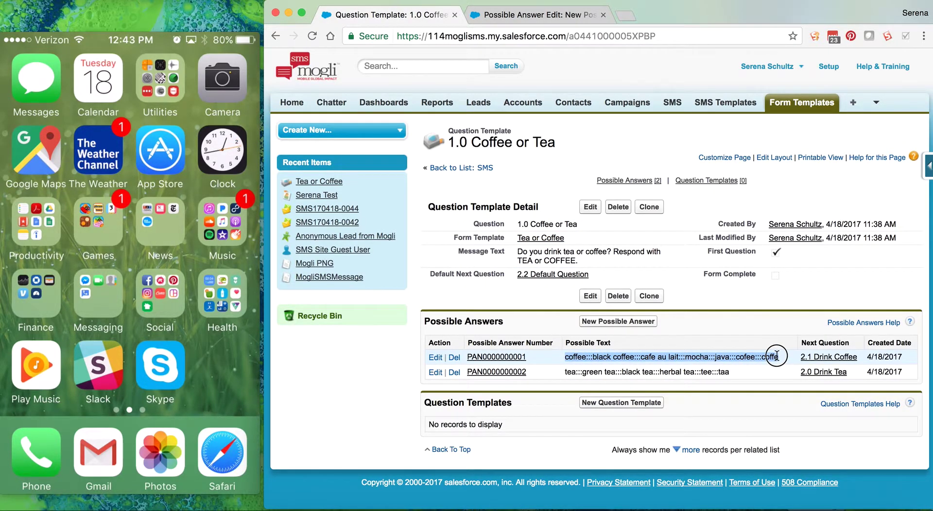
pyautogui.click(503, 19)
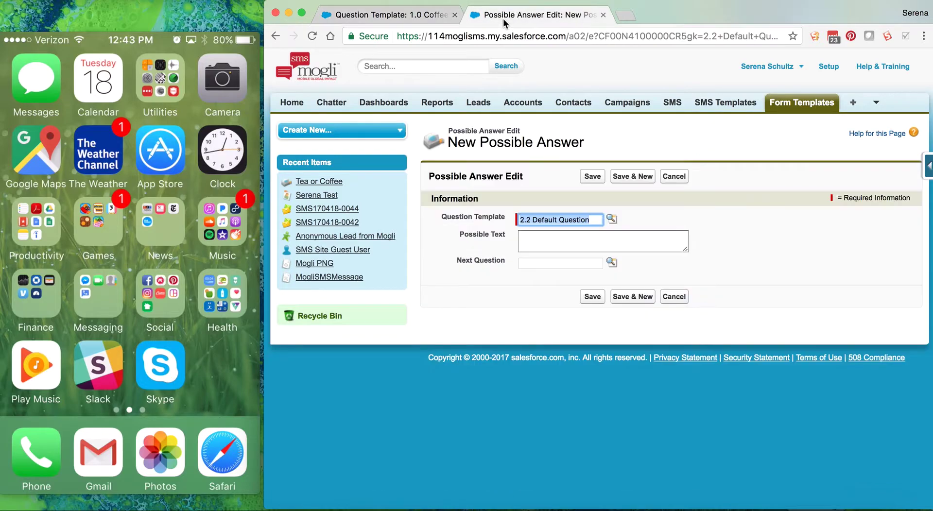
pyautogui.click(531, 232)
pyautogui.write('coffee | black coffee | cafe au lait | mocha | java coffee | coffee')
pyautogui.click(611, 263)
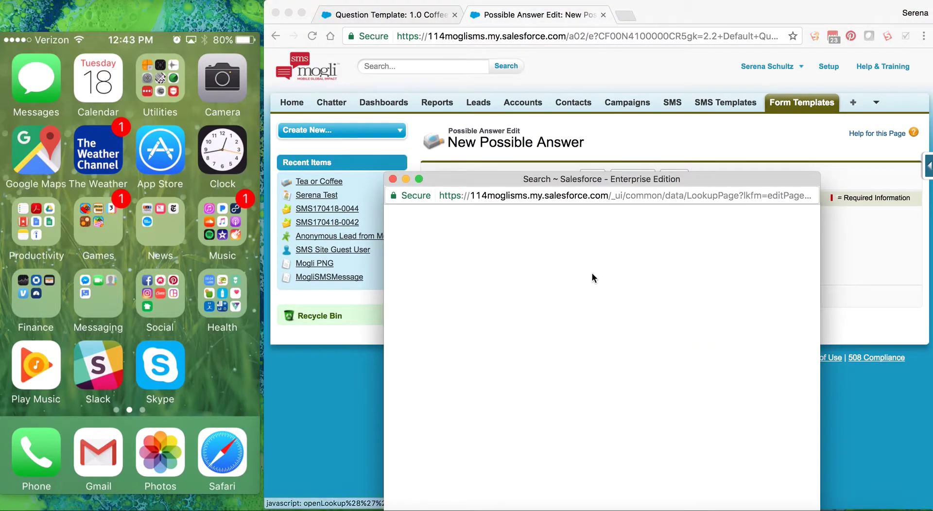
pyautogui.click(426, 360)
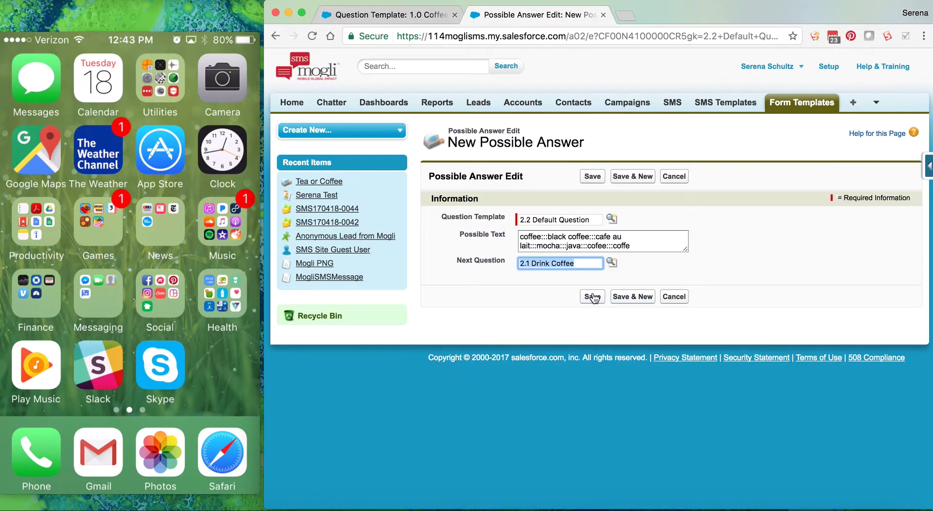
pyautogui.click(617, 298)
# Copy question 1.0's tea answer text into the new 2.2 Default Question answer, set next question 2.0 Drink Tea, and save it
pyautogui.click(404, 19)
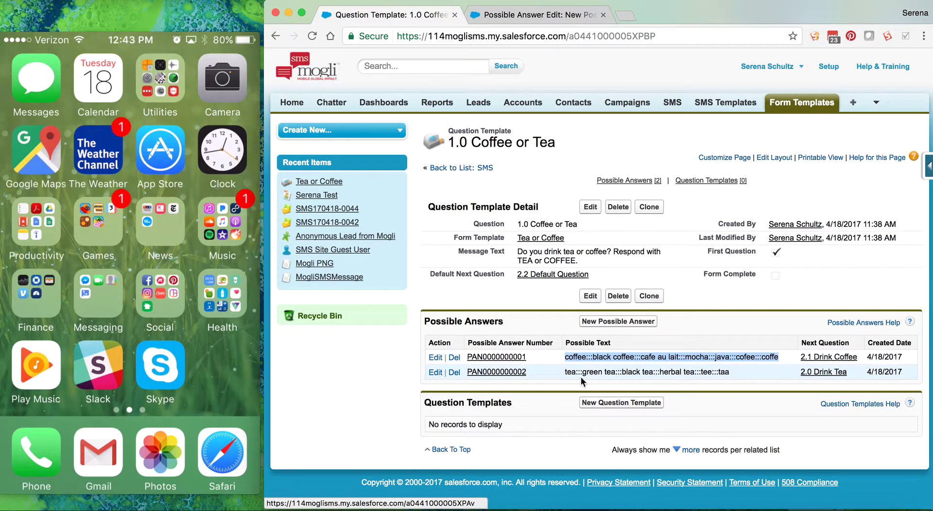
pyautogui.moveTo(564, 371); pyautogui.dragTo(736, 378)
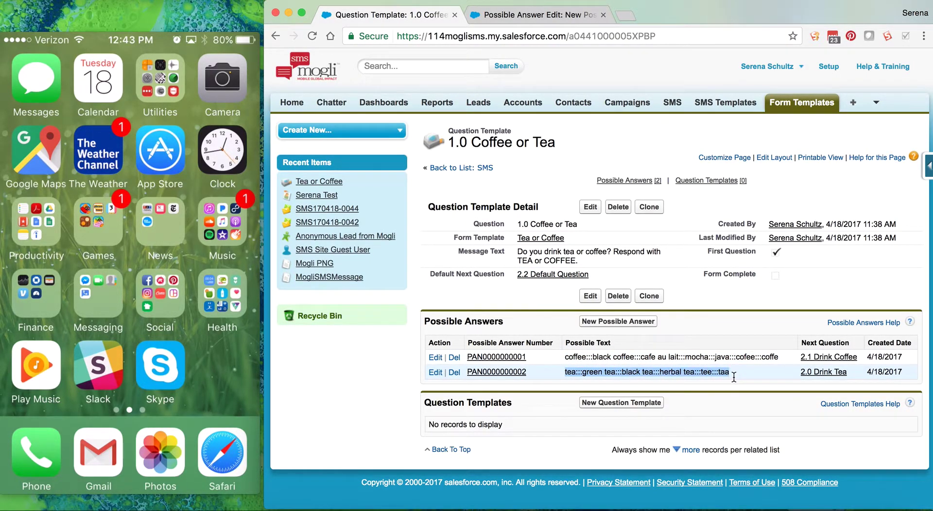
pyautogui.click(496, 15)
pyautogui.click(540, 234)
pyautogui.write('tea:::green tea:::black tea:::herbal tea:::taa')
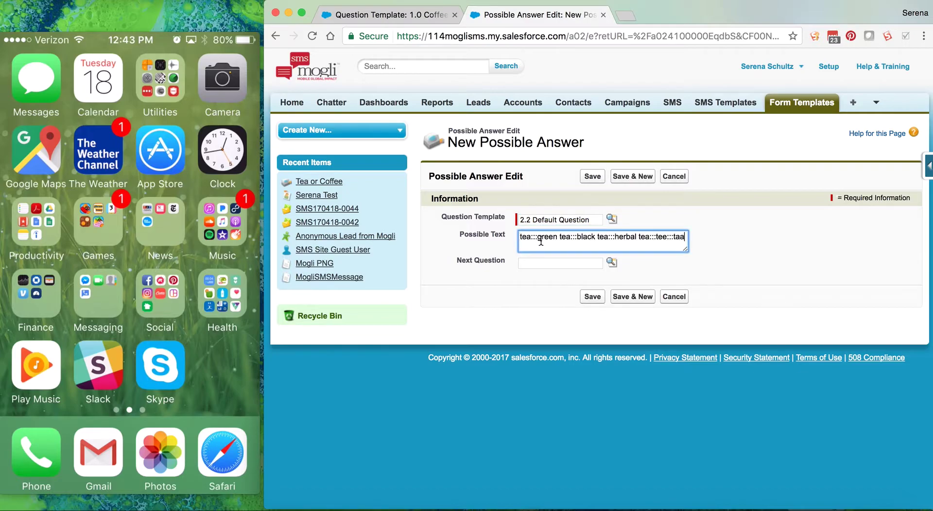
pyautogui.click(612, 262)
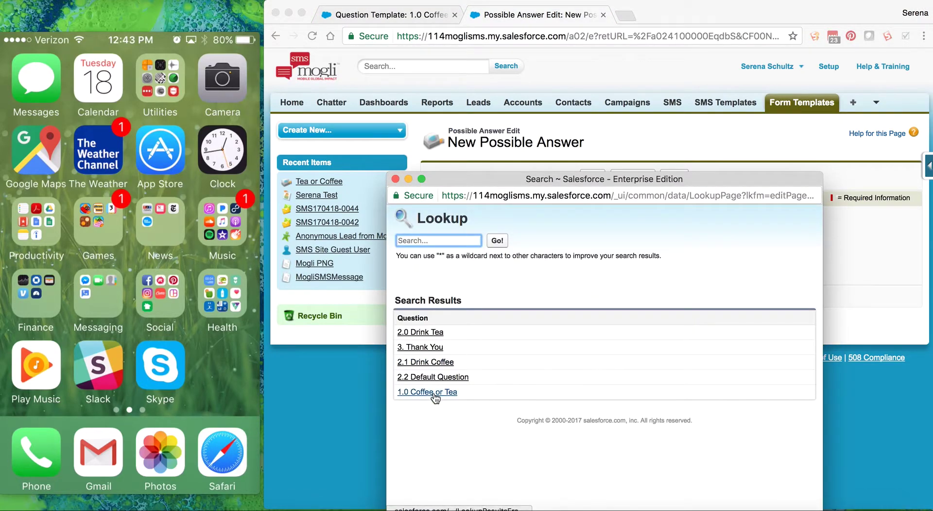
pyautogui.click(423, 332)
pyautogui.click(594, 296)
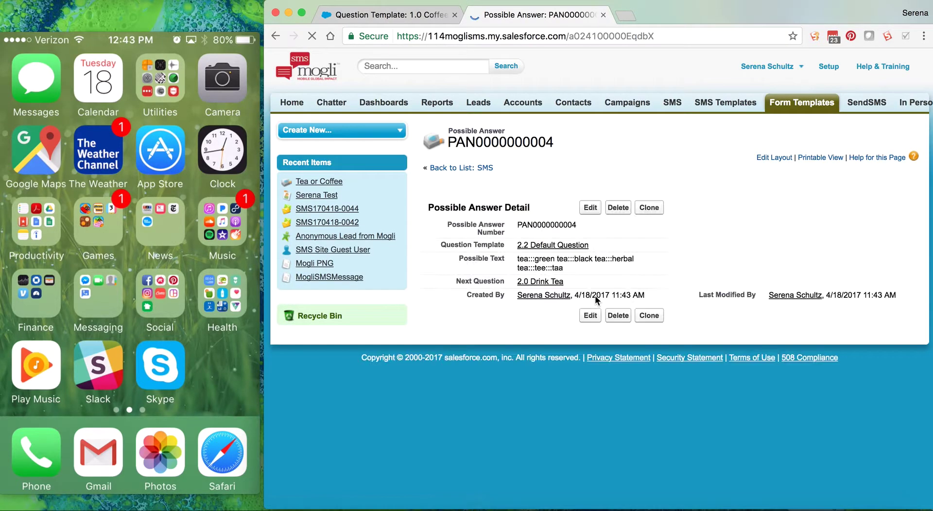
# Return to the Tea or Coffee form template, set its status to Active and save it
pyautogui.click(564, 247)
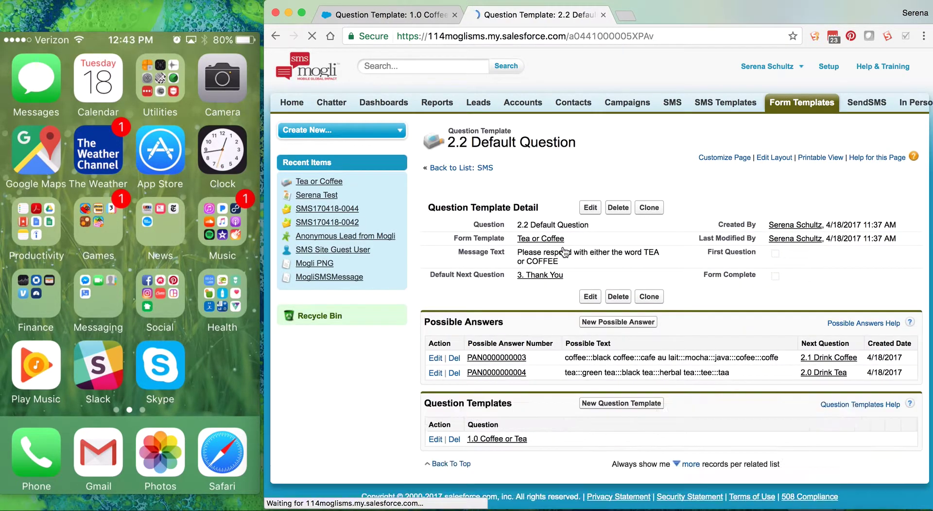
pyautogui.click(534, 238)
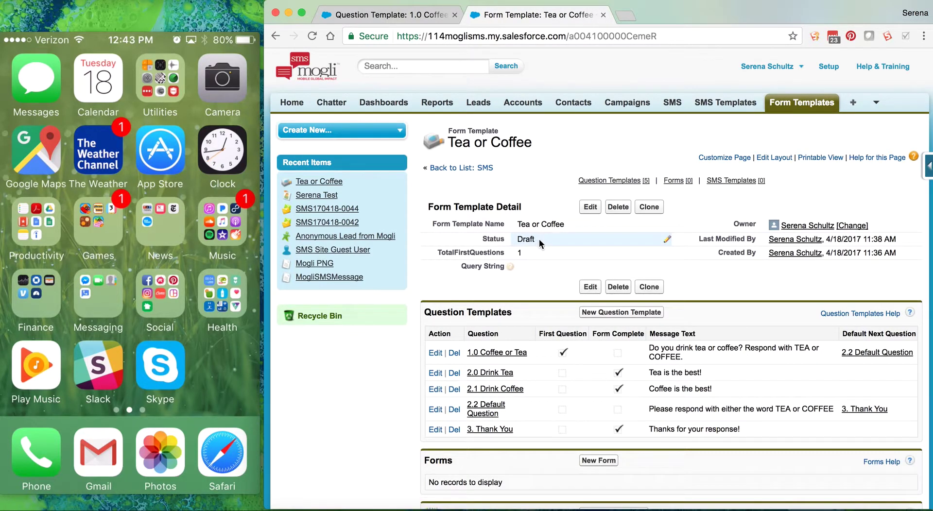
pyautogui.scroll(-1, 539, 240)
pyautogui.scroll(-1, 538, 240)
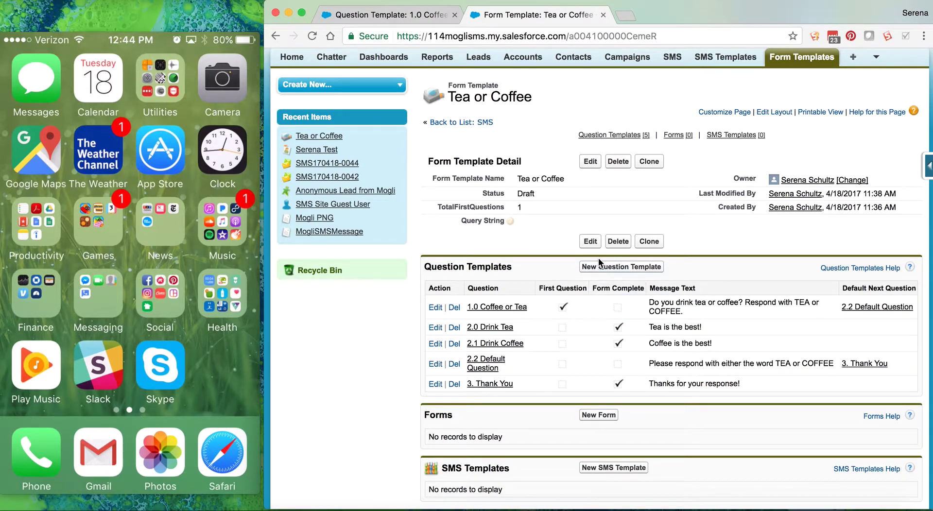
pyautogui.click(589, 163)
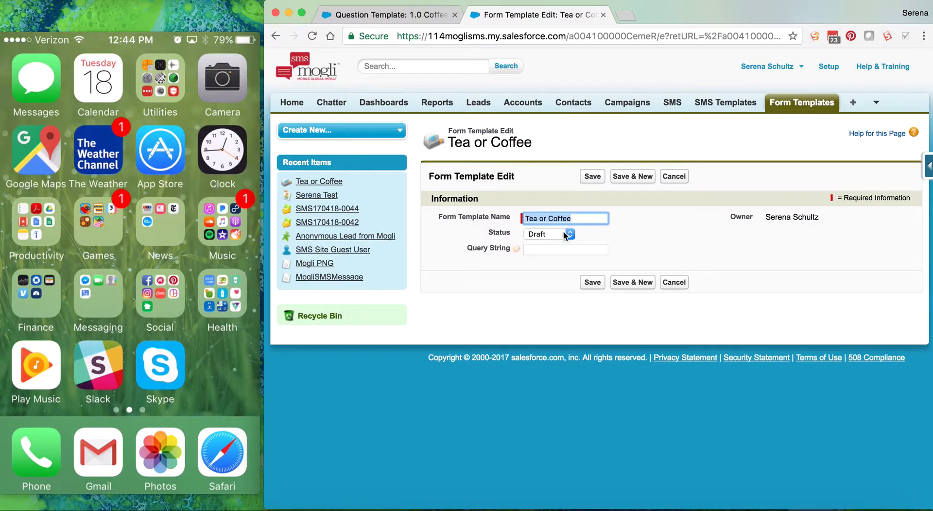
pyautogui.click(563, 234)
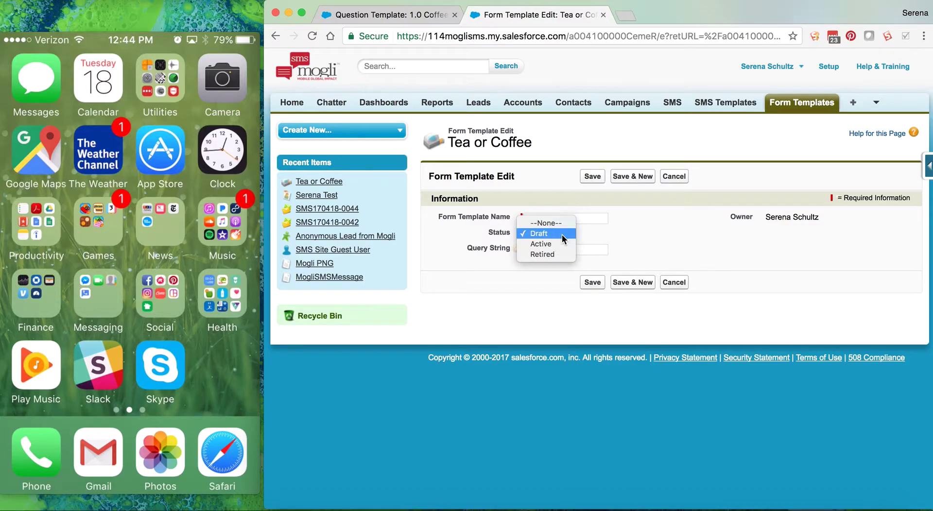
pyautogui.click(560, 246)
pyautogui.click(593, 177)
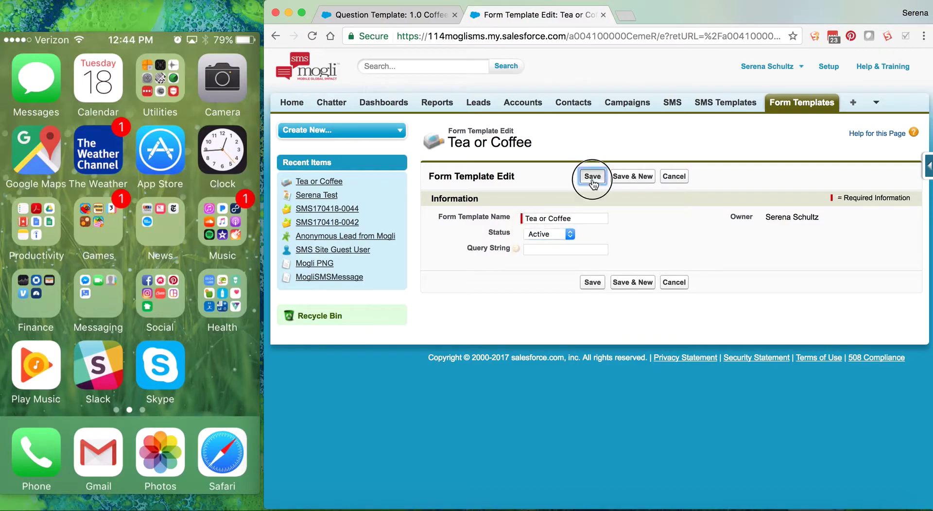
# Create and save an SMS template named "Tea or Coffe" from the Tea or Coffee form template, and return to that form template
pyautogui.scroll(-1, 593, 184)
pyautogui.scroll(-3, 591, 177)
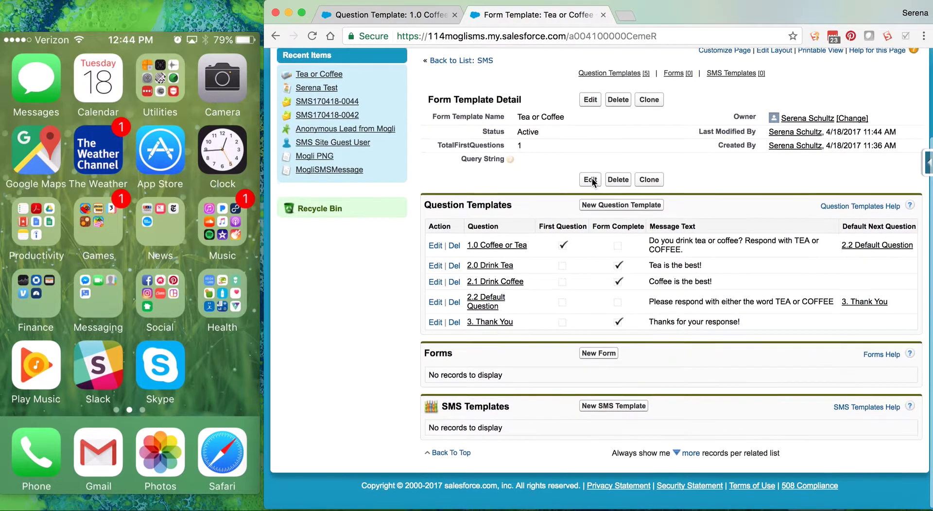
pyautogui.click(593, 411)
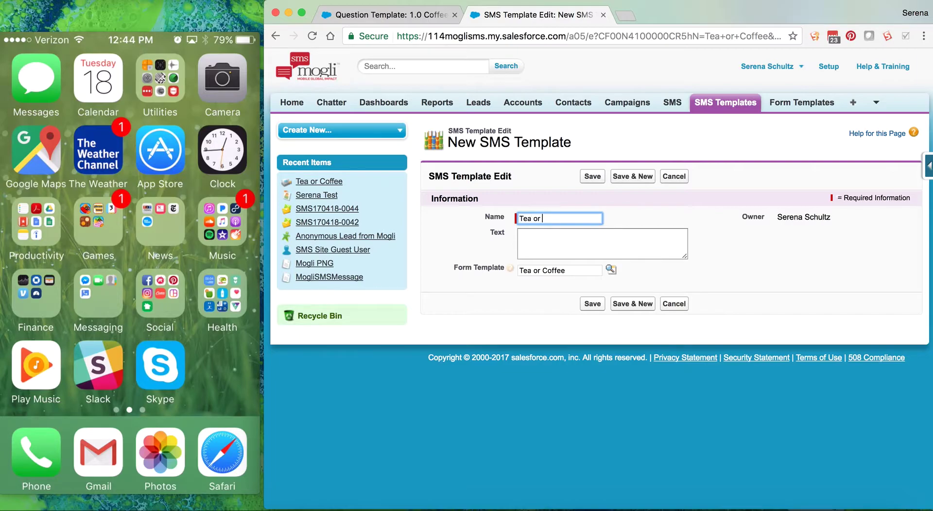
pyautogui.write('Tea or Coffe')
pyautogui.click(591, 305)
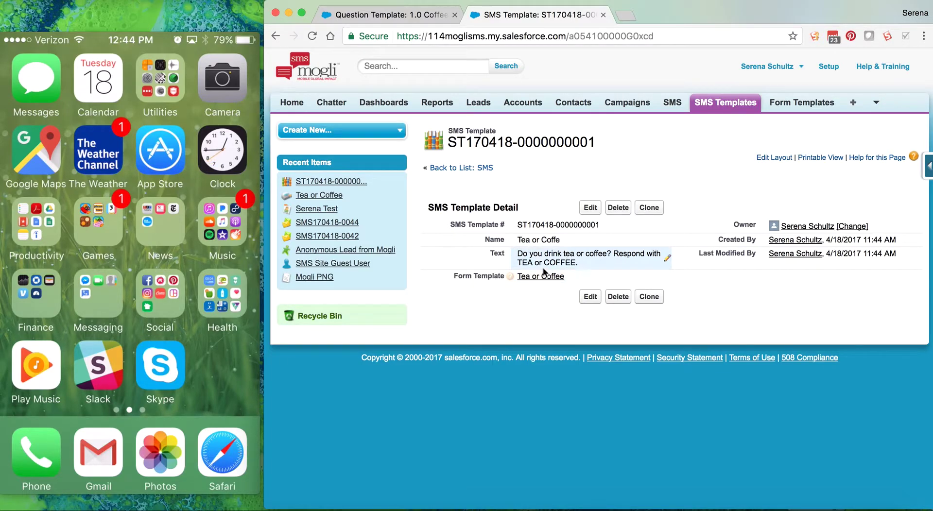
pyautogui.moveTo(562, 281)
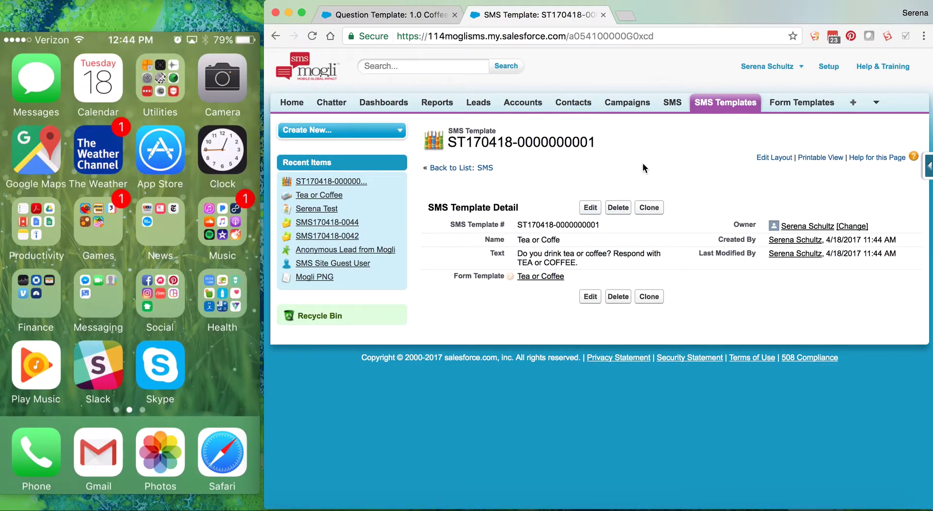
pyautogui.click(536, 277)
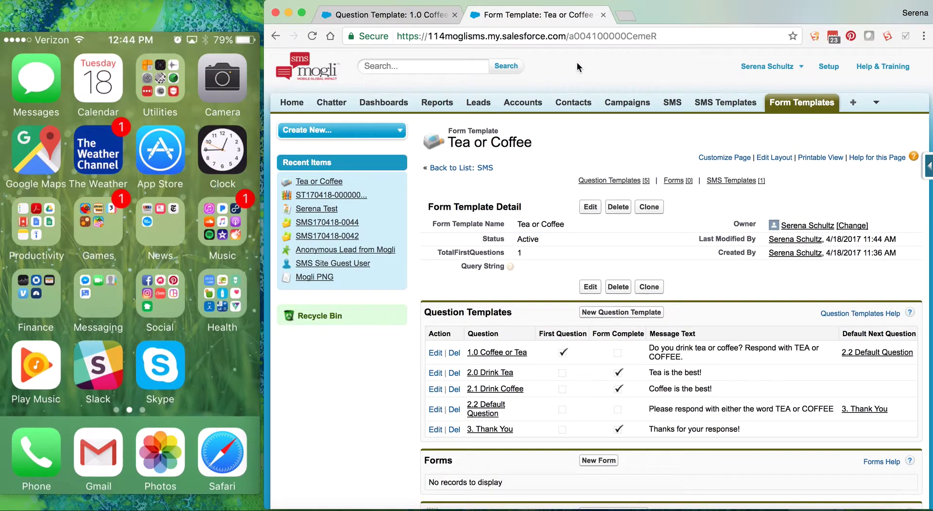
# Open the recently viewed test contact in the question template's browser tab and start a new SMS to it
pyautogui.click(428, 16)
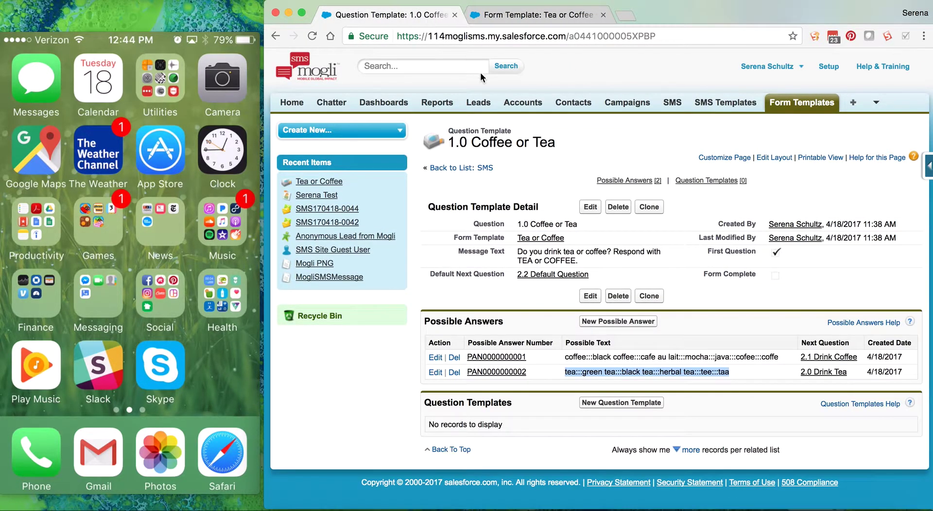
pyautogui.click(584, 106)
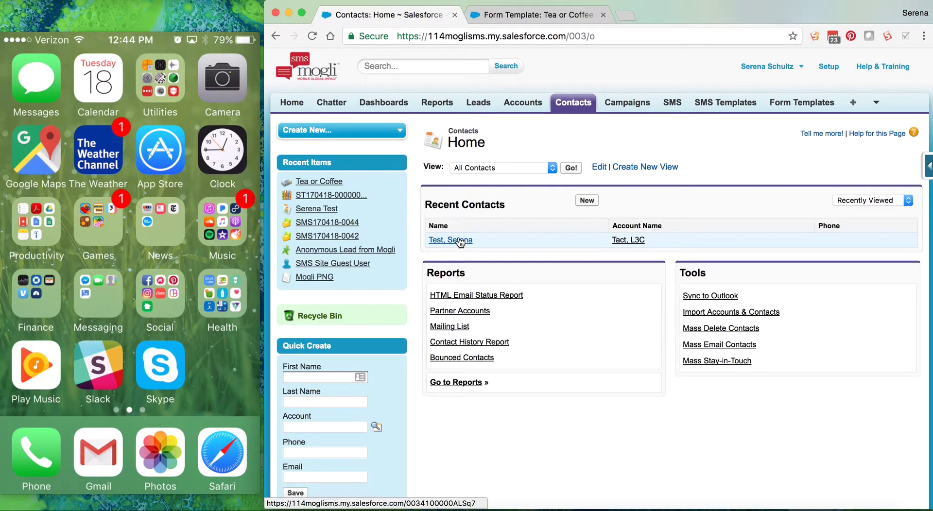
pyautogui.click(460, 240)
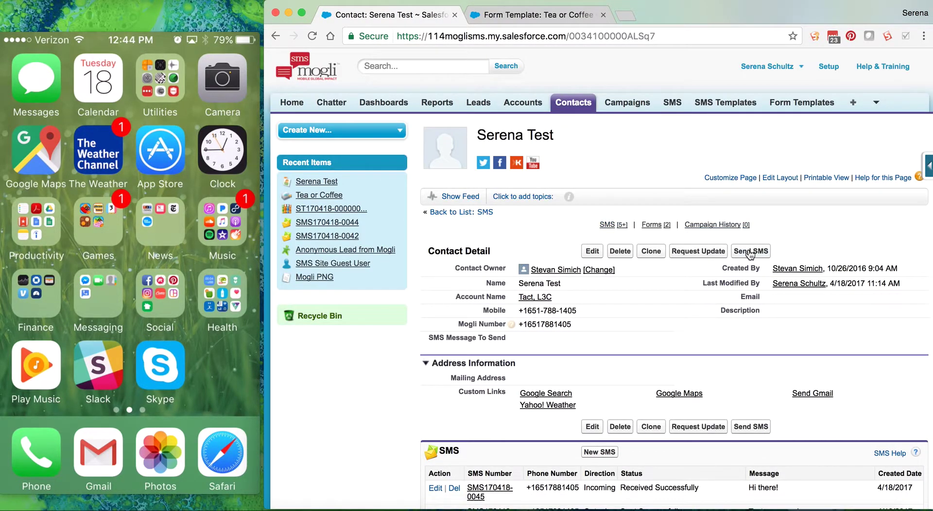
pyautogui.click(750, 251)
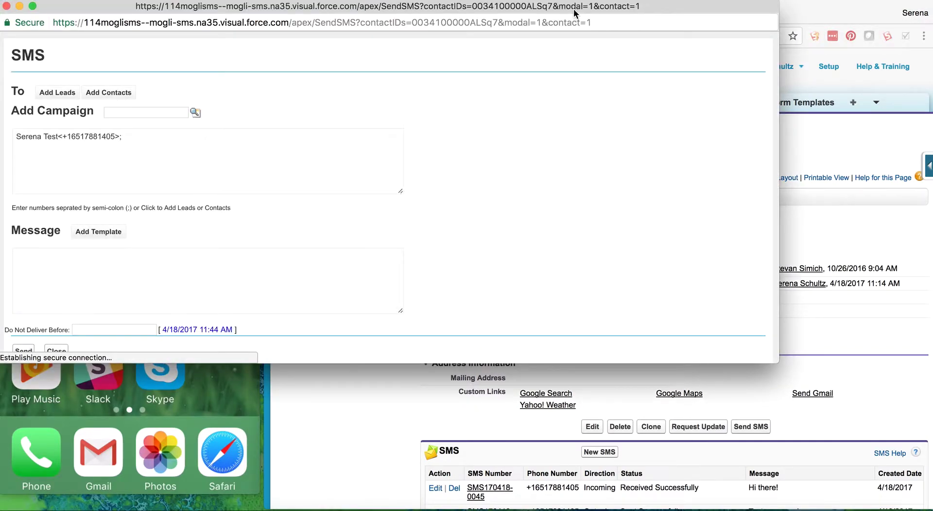
pyautogui.moveTo(664, 33); pyautogui.dragTo(697, 57)
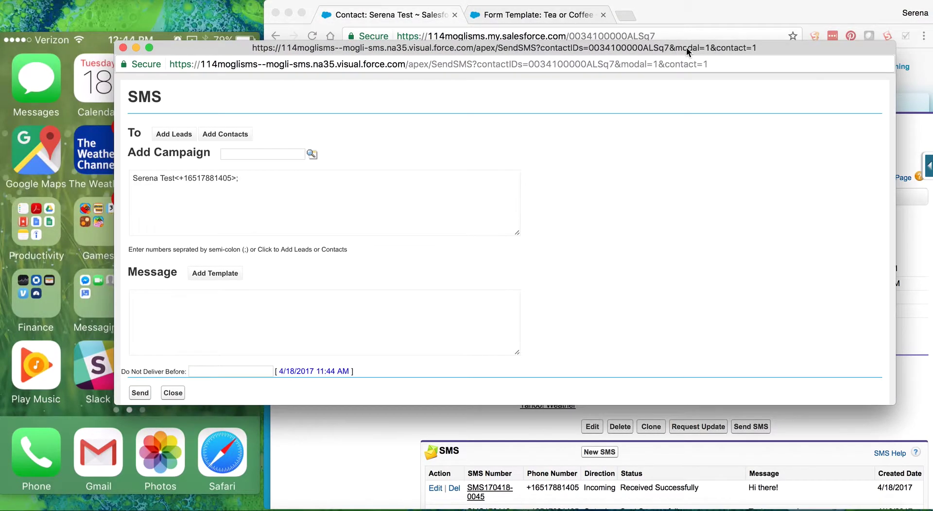
# Fill the message from the "Tea or Coffe" template, send it to the test contact, and close the SMS window
pyautogui.click(216, 273)
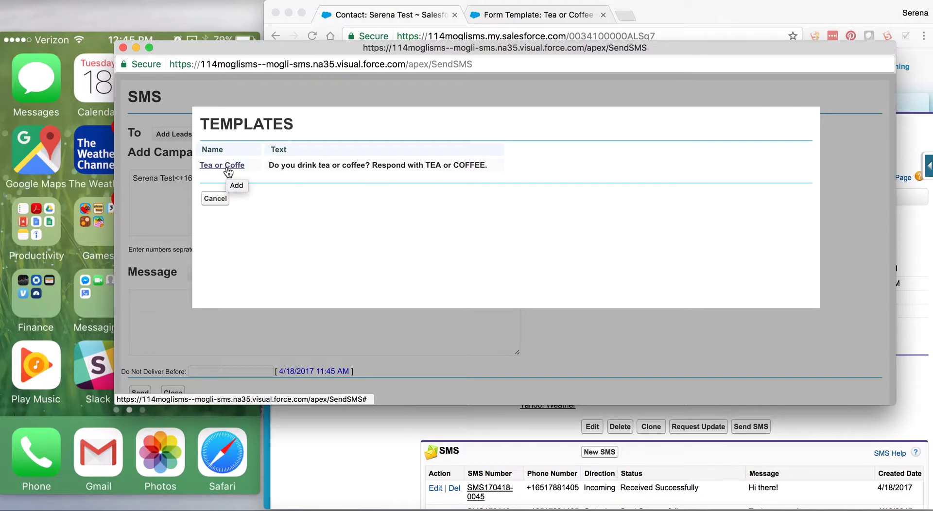
pyautogui.click(227, 166)
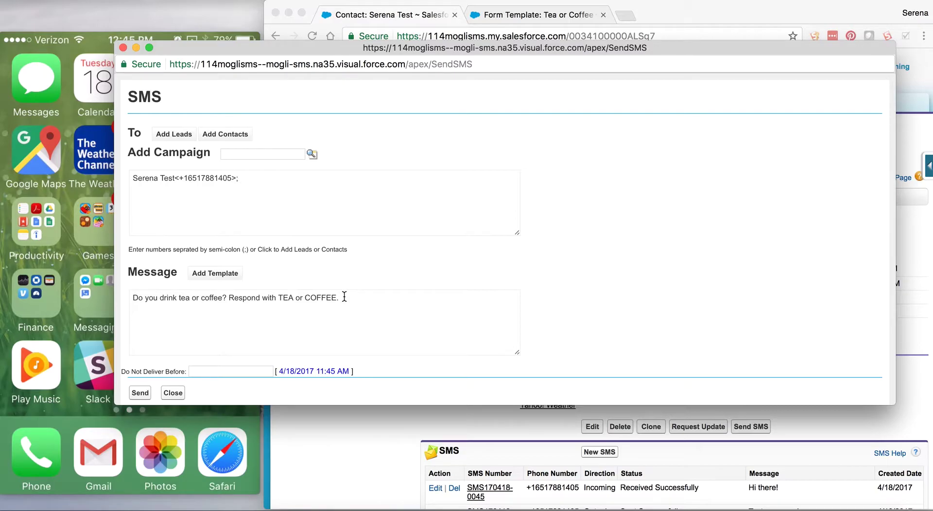
pyautogui.click(140, 393)
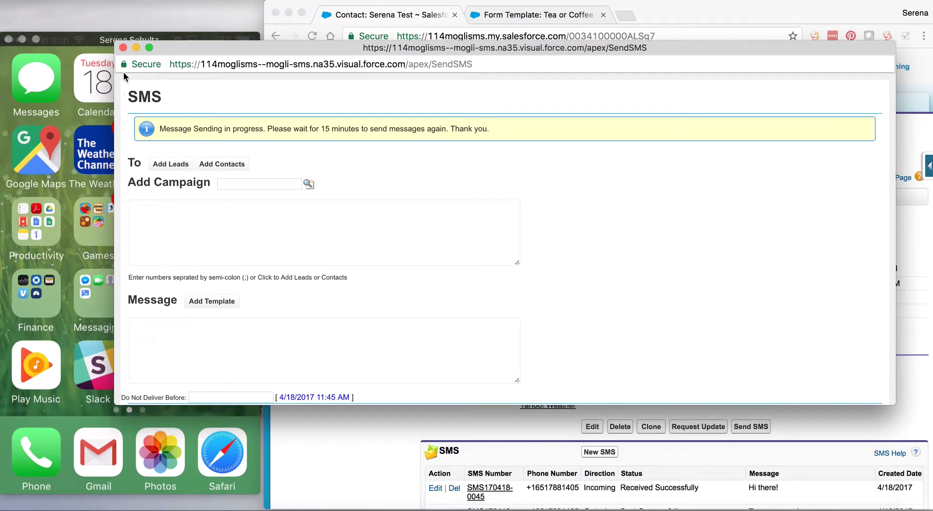
pyautogui.click(123, 47)
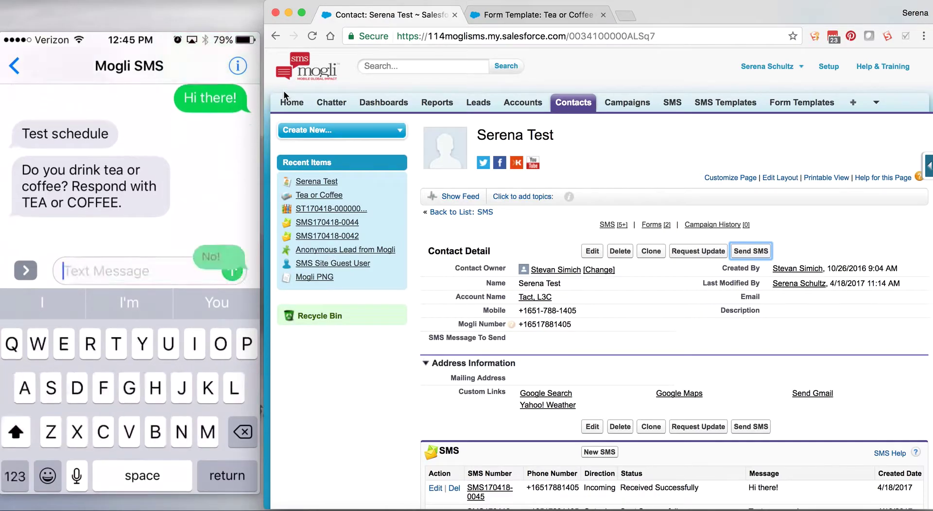
# Show the Tea or Coffee form template again and answer the follow-up text in the phone's Mogli SMS conversation with "Black coffee"
pyautogui.click(496, 15)
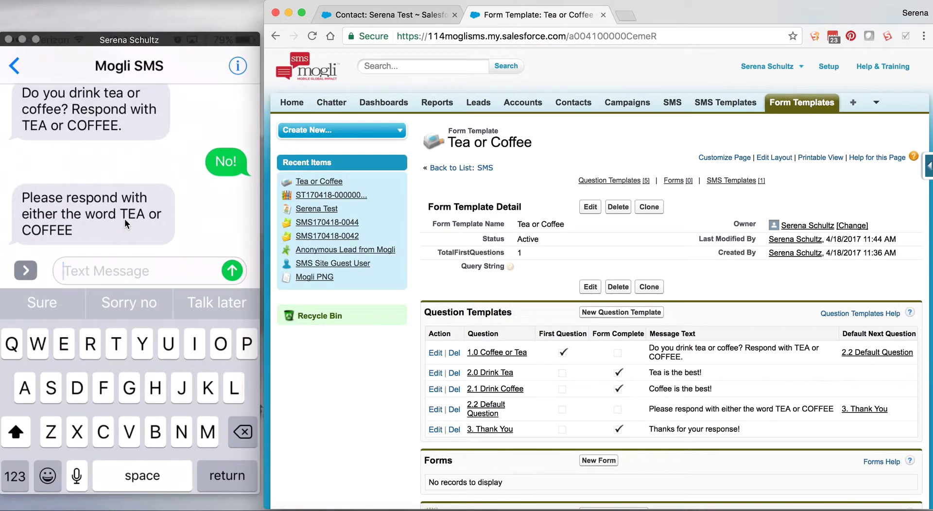
pyautogui.write('Blac')
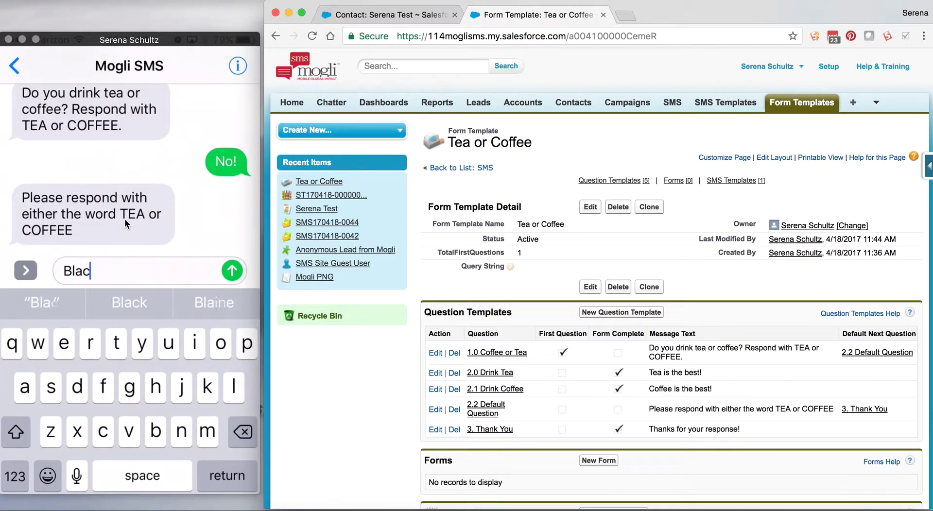
pyautogui.write('k coffee')
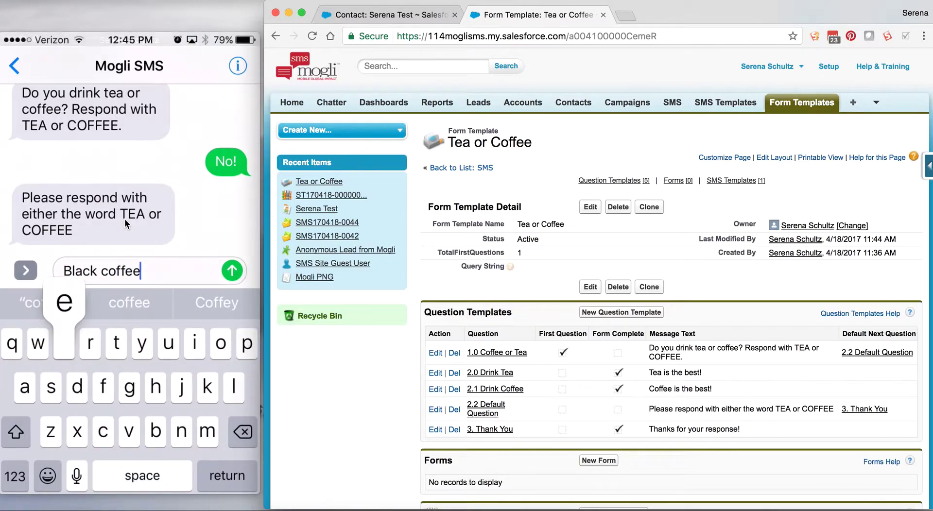
pyautogui.press('Return')
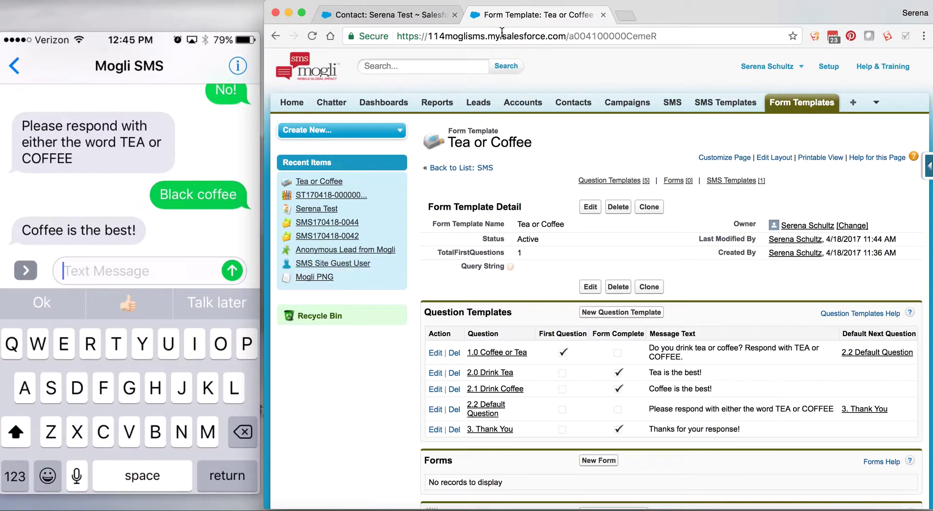
# Reload the Tea or Coffee form template and open the test contact's form record to review its question responses
pyautogui.click(312, 35)
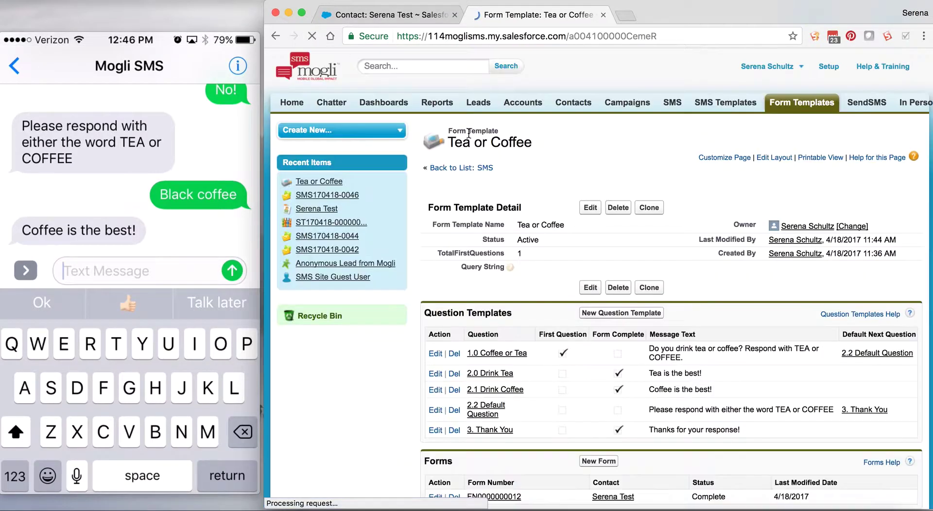
pyautogui.scroll(-2, 497, 269)
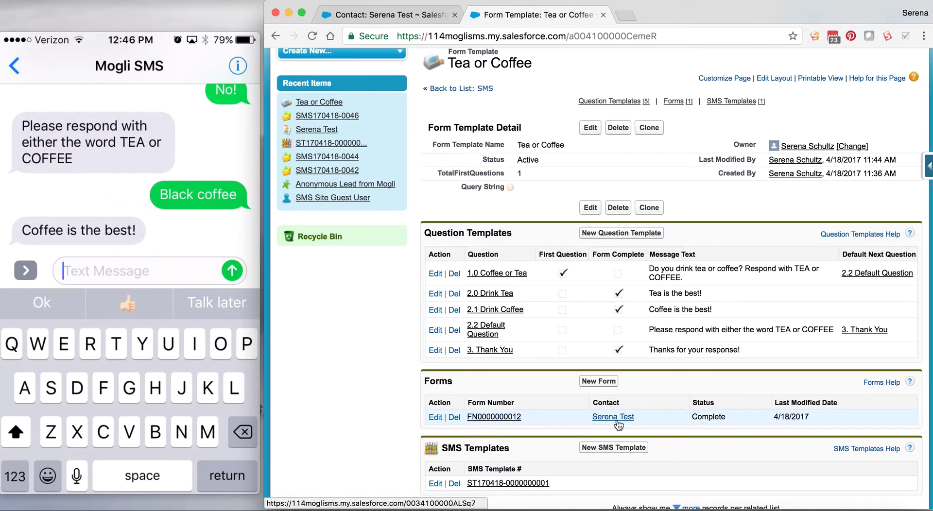
pyautogui.click(497, 418)
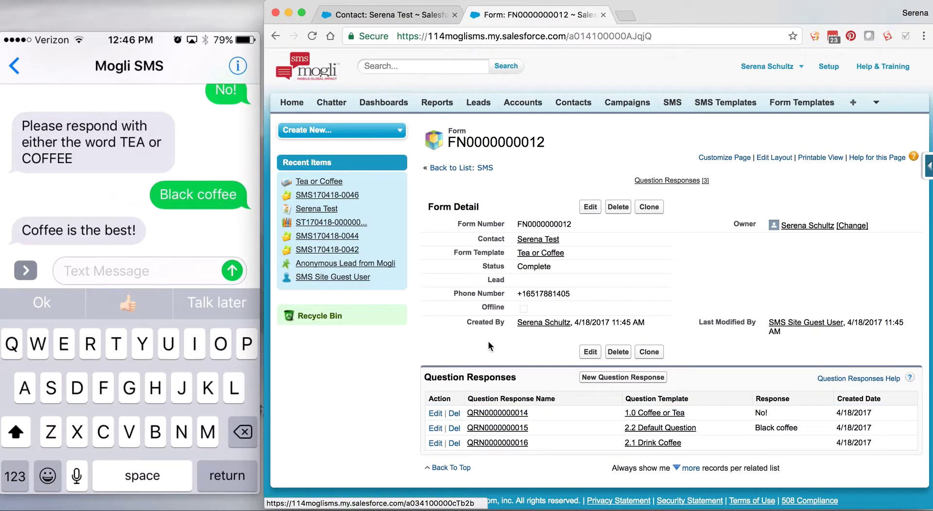